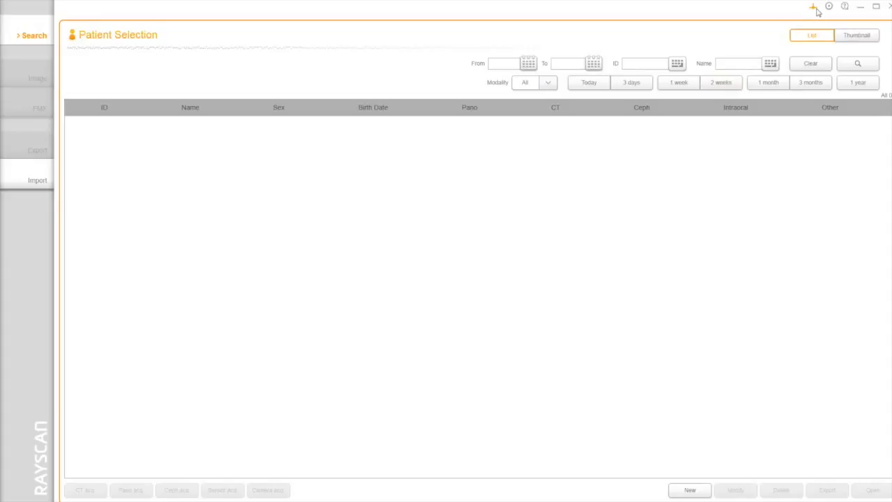
Check the server connection and dismiss the 'Server Connected' message.
click(816, 8)
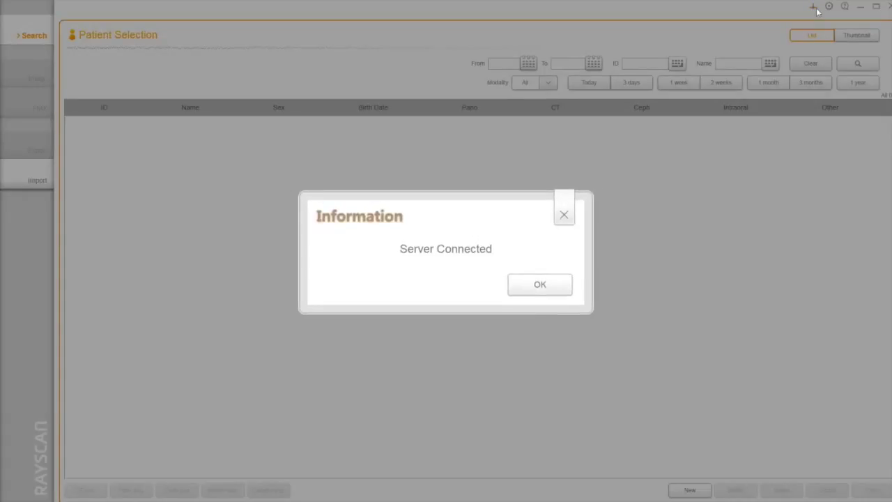
click(541, 285)
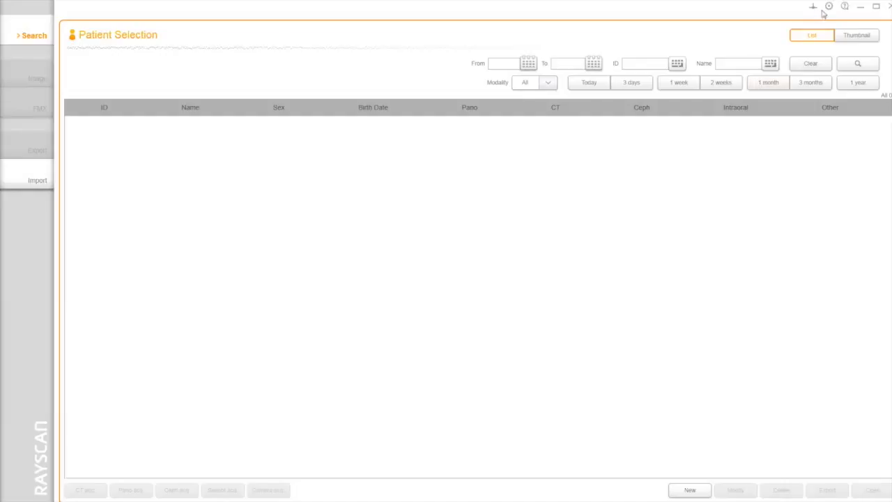
Open Configuration and keep English as the language and yyyy/MM/dd as the date format.
click(828, 7)
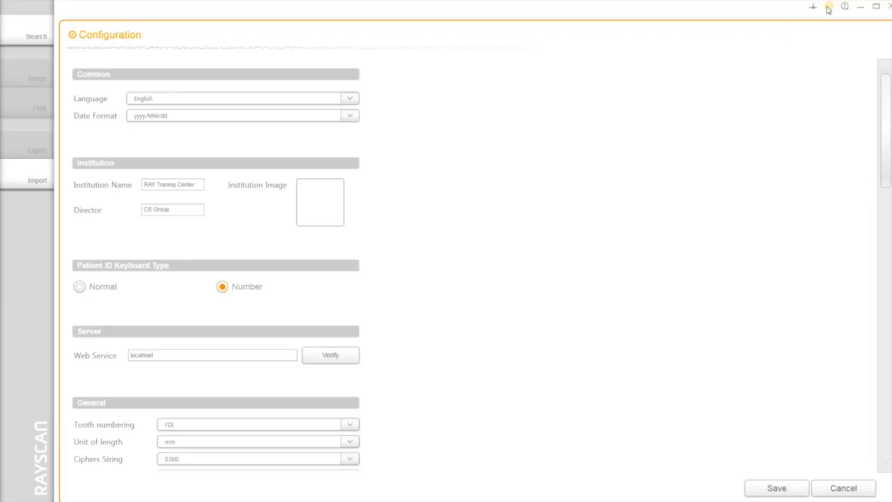
click(350, 100)
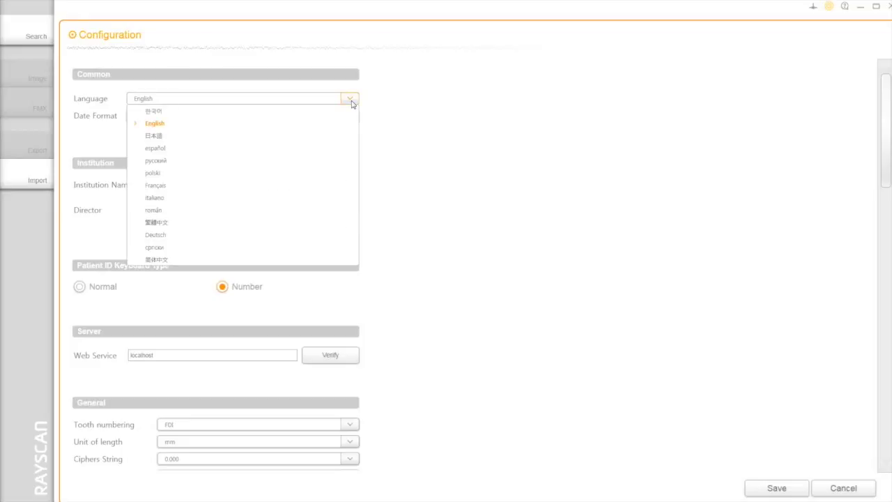
click(352, 101)
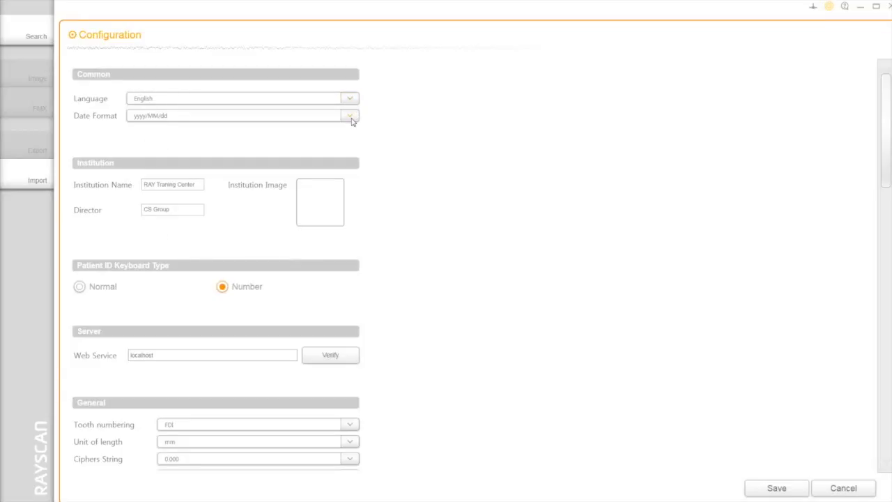
click(352, 118)
click(275, 138)
Review the institution and director fields, and leave the patient ID keyboard type on Number.
triple_click(195, 185)
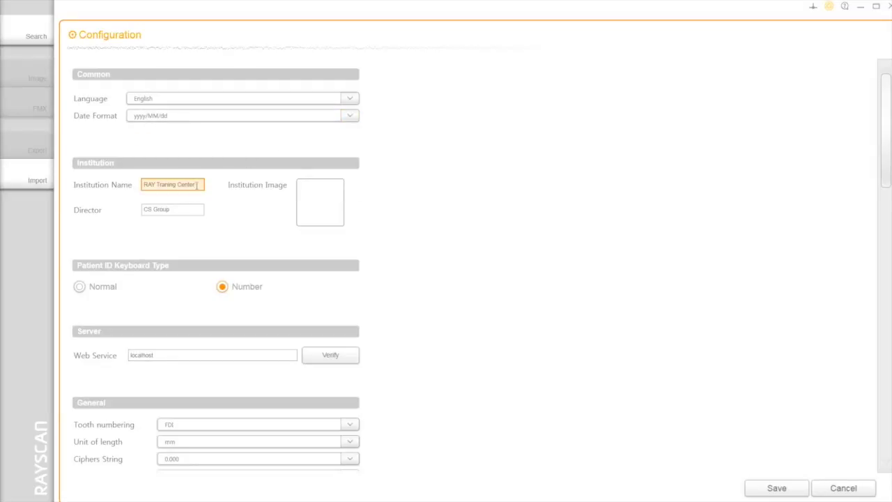
click(189, 211)
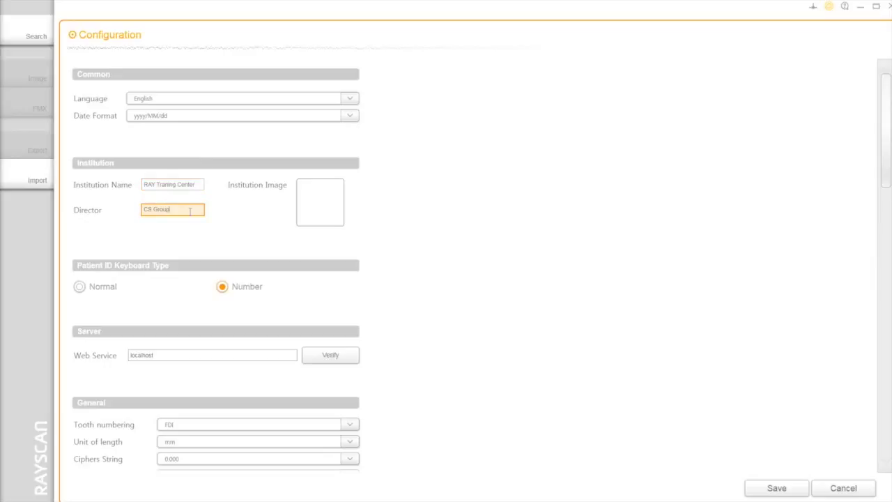
mouse_move(327, 205)
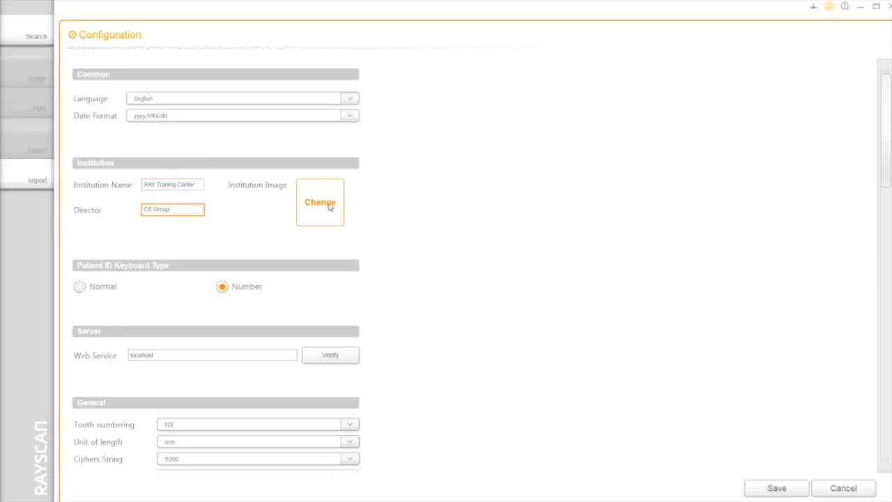
scroll(330, 207, down, 3)
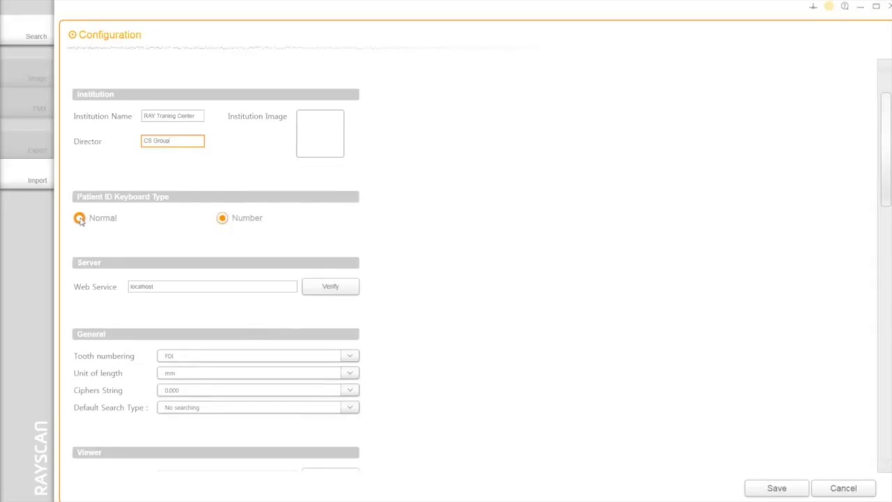
click(80, 219)
click(222, 220)
scroll(422, 228, down, 5)
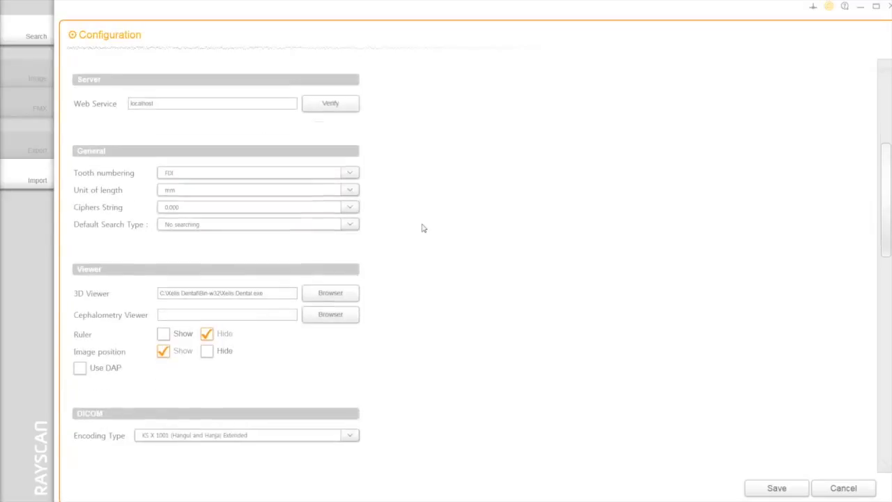
Keep FDI tooth numbering and mm as the unit of length.
click(351, 175)
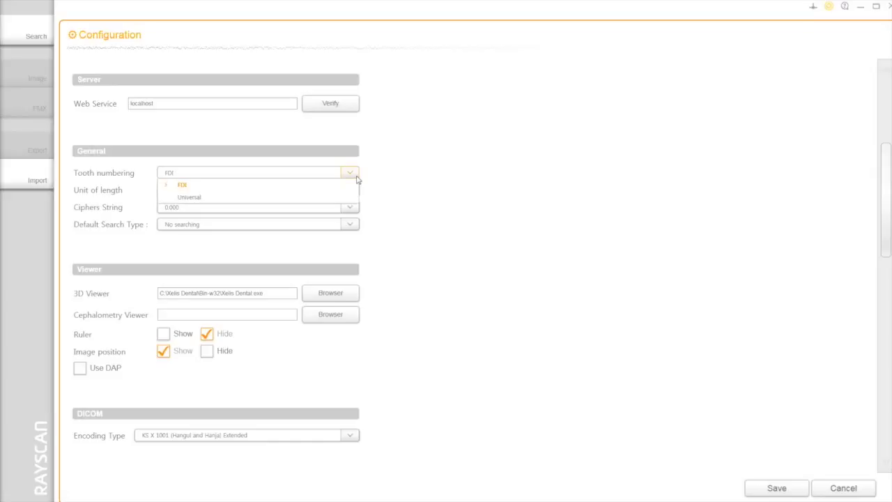
click(356, 177)
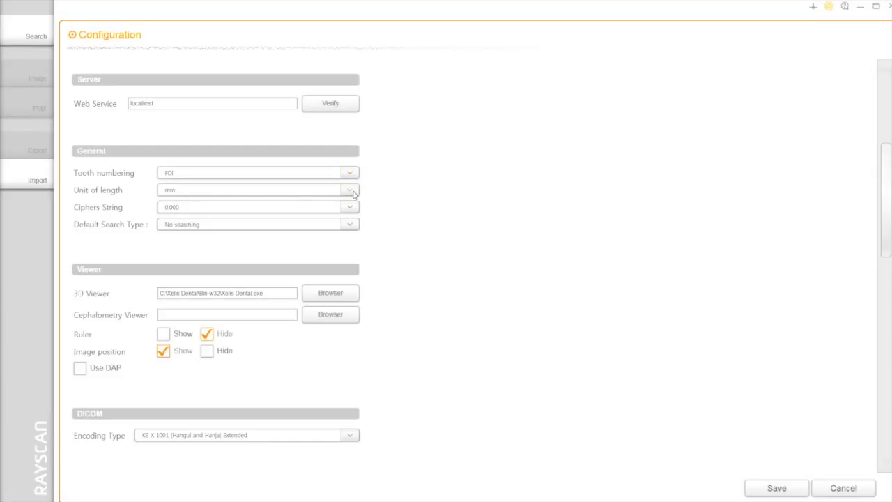
click(351, 193)
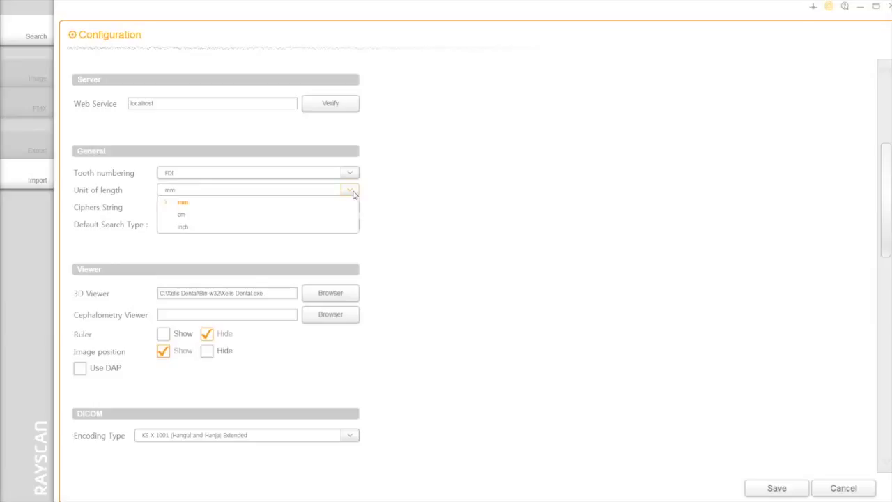
click(354, 195)
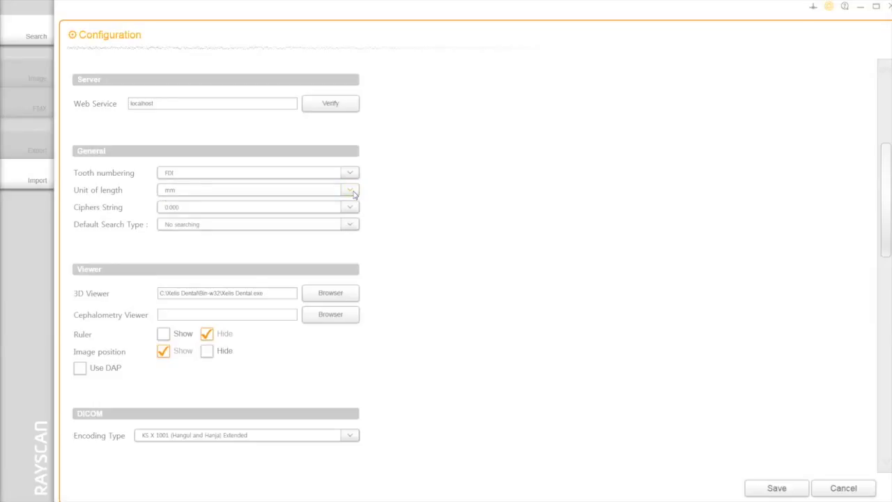
Try Searching today patients as the default search, revert to No searching, and save.
scroll(418, 202, down, 1)
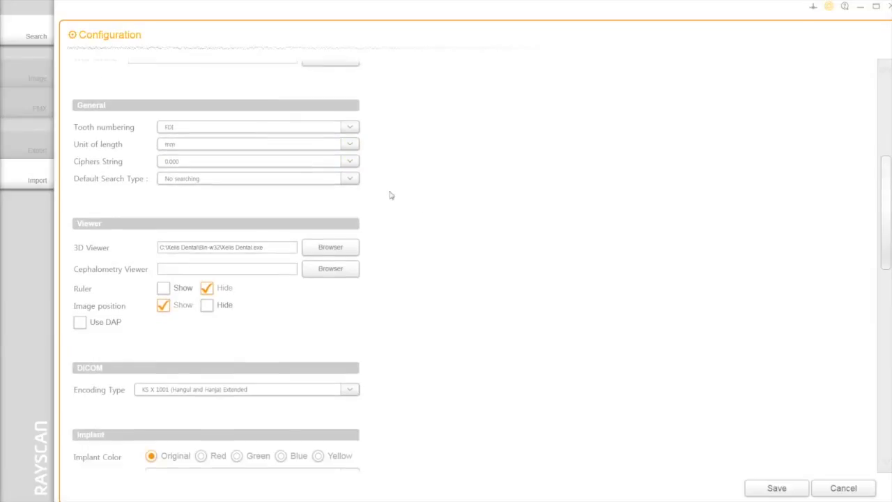
click(351, 180)
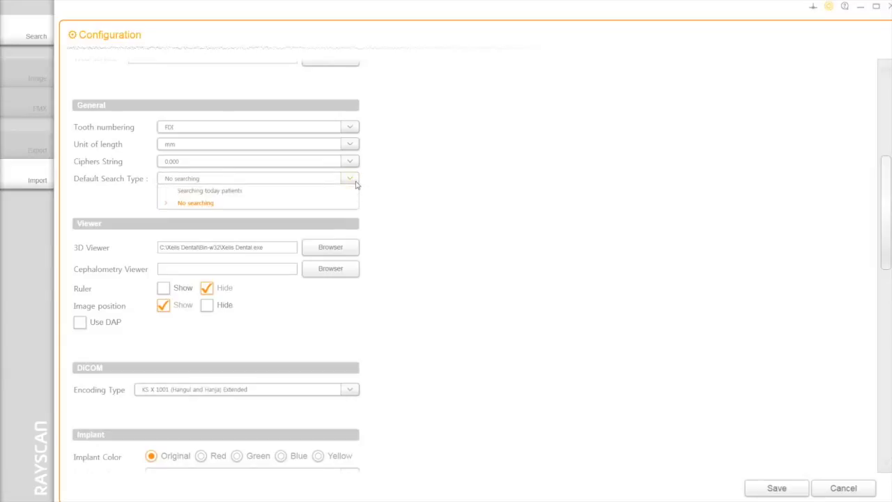
scroll(356, 184, up, 1)
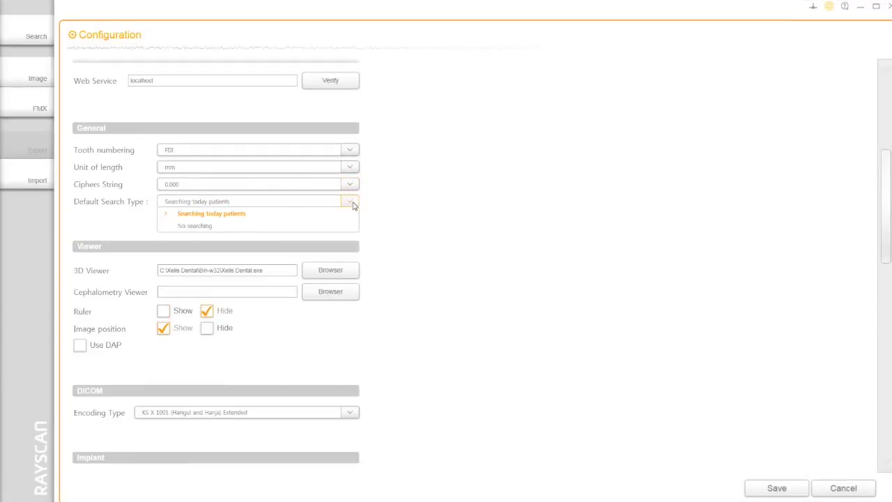
click(230, 215)
click(755, 493)
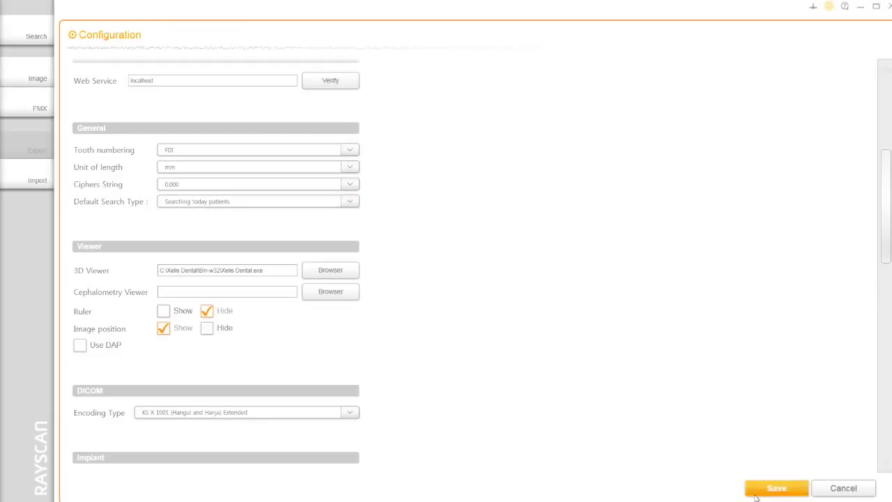
click(507, 65)
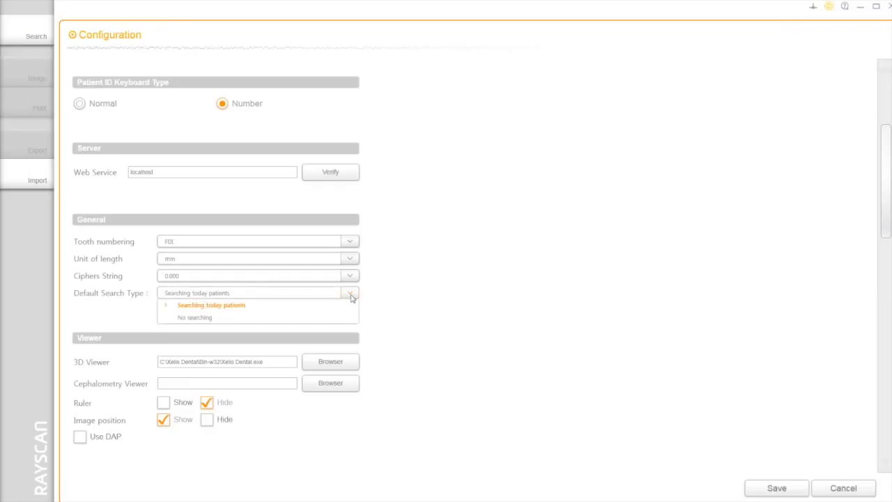
click(206, 319)
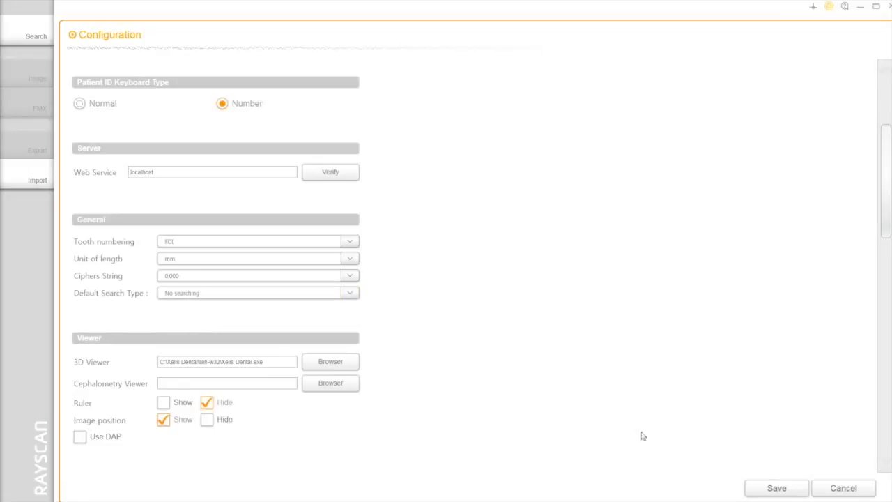
click(774, 488)
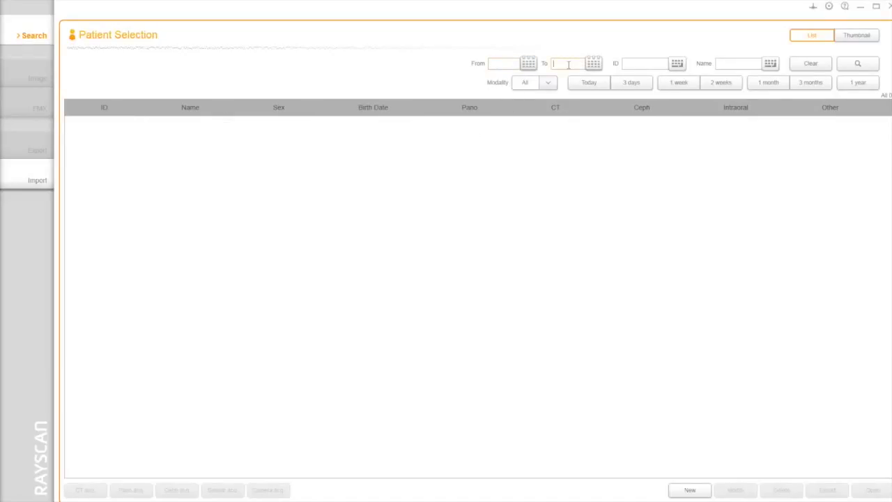
Enable Use Pano-FMX, save the configuration, and open the first patient's panoramic X-ray.
click(81, 253)
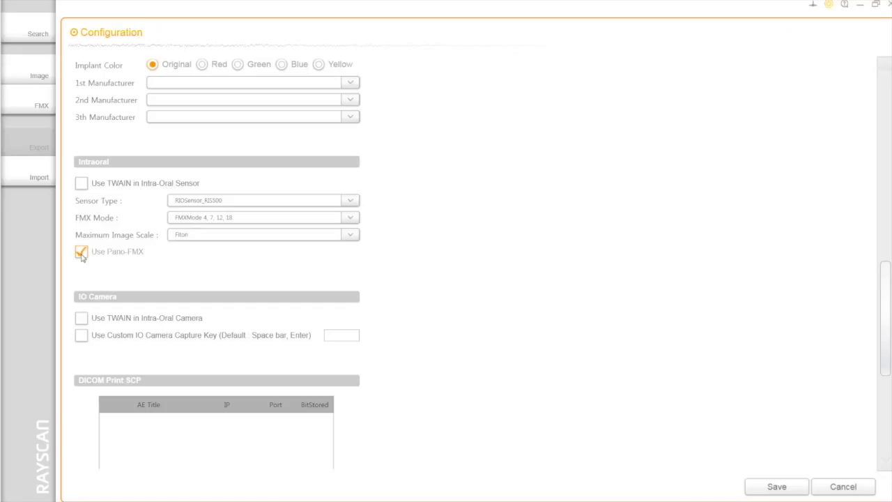
click(759, 491)
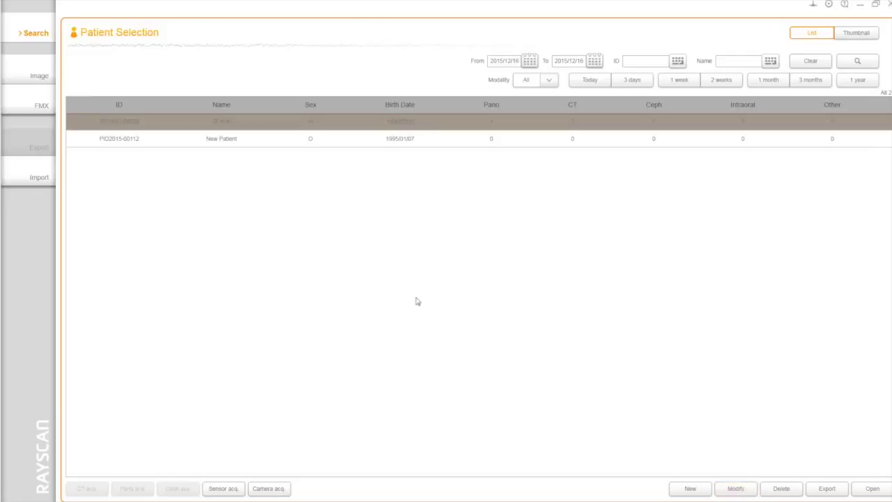
click(396, 123)
double_click(396, 122)
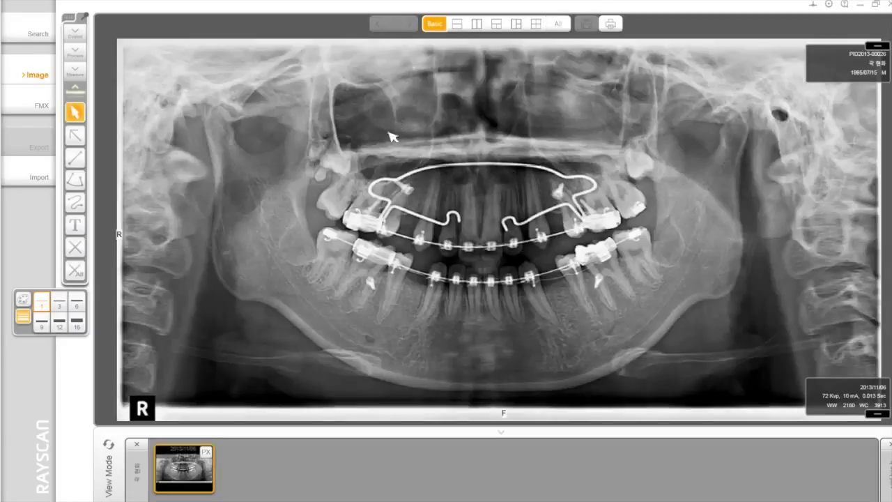
Start a Pano-FMX from the panoramic image and refit both ends of the arch curve.
click(207, 454)
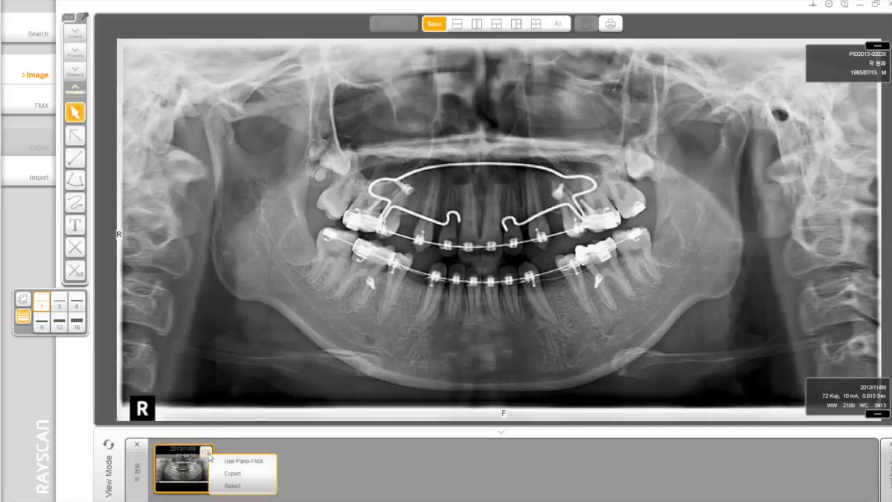
click(267, 462)
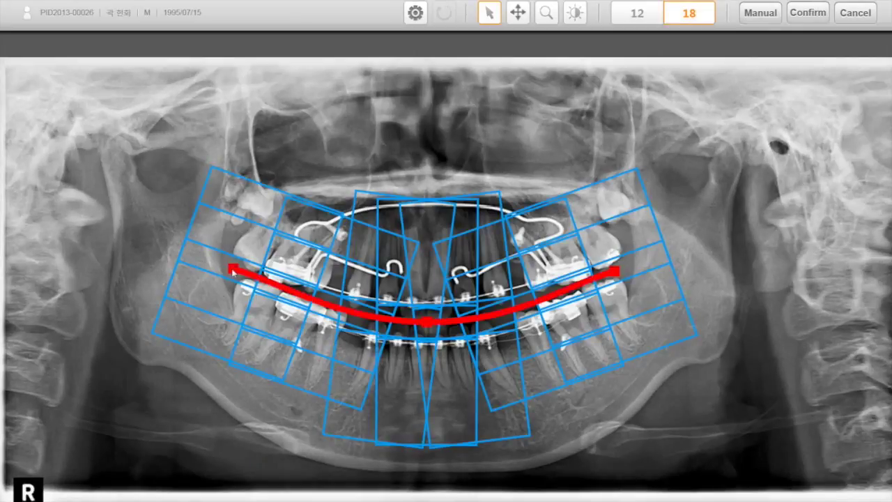
drag(233, 268, 228, 264)
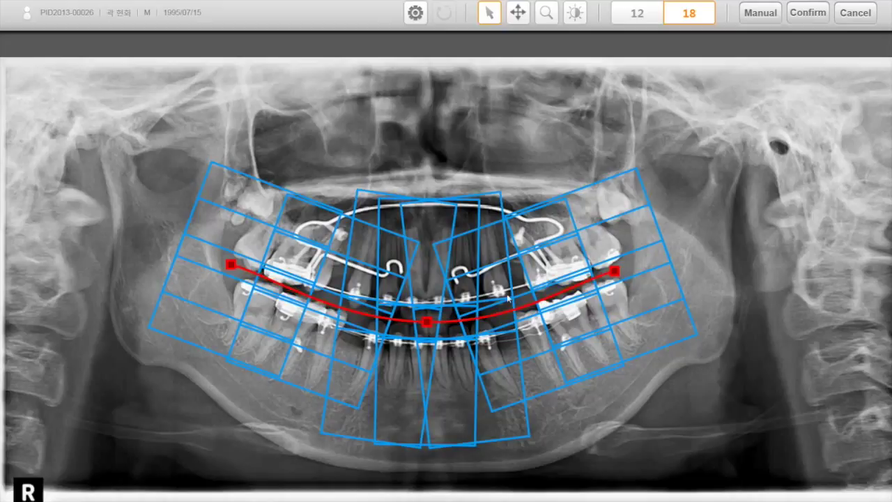
drag(615, 270, 624, 268)
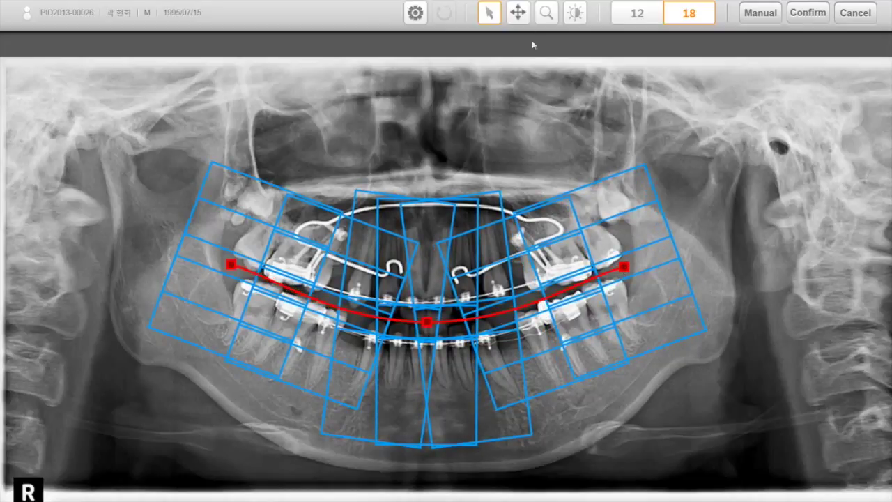
Try the pan, zoom and brightness tools, then choose the 12-image layout with manual frame adjustment.
click(518, 13)
drag(502, 96, 480, 101)
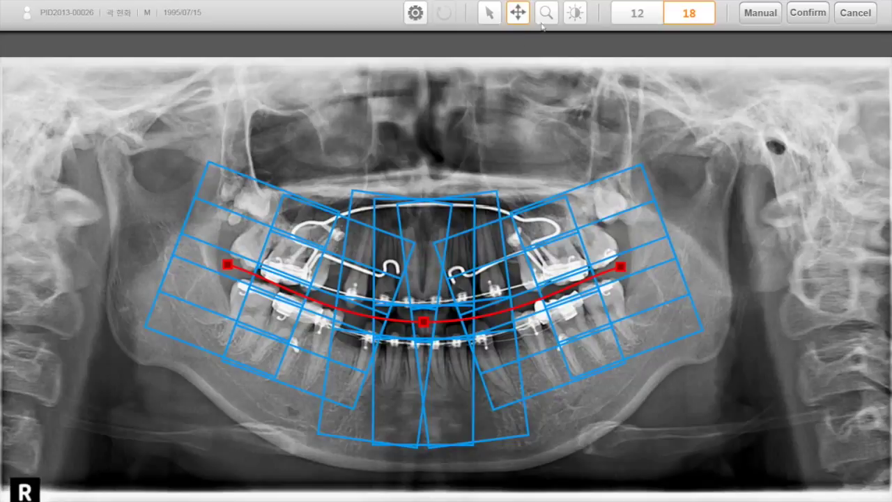
click(547, 13)
scroll(475, 120, down, 1)
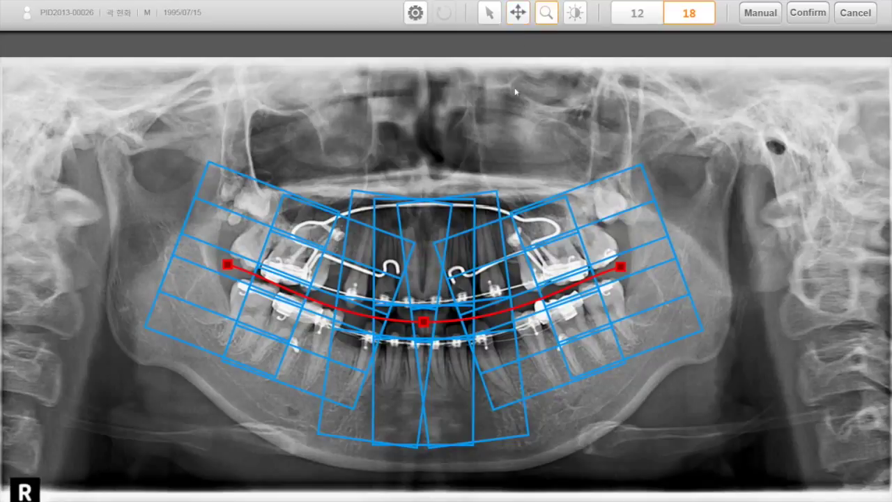
scroll(475, 119, up, 3)
scroll(475, 120, down, 3)
scroll(475, 120, up, 1)
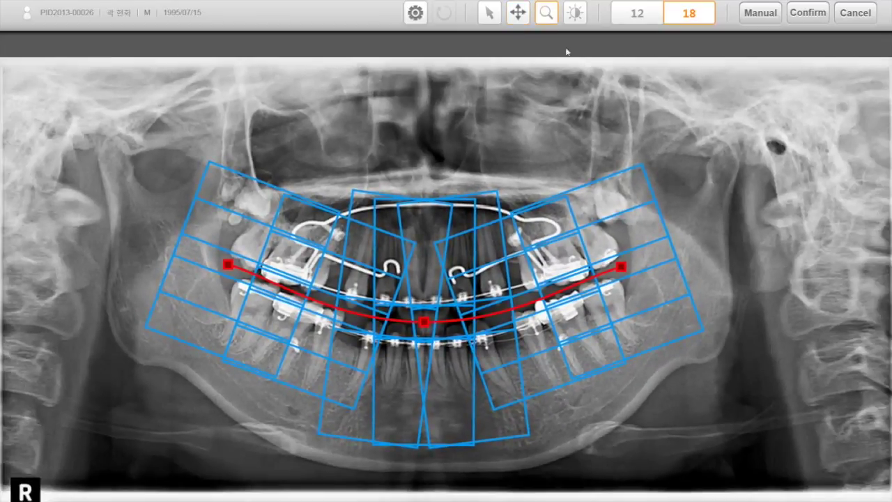
click(576, 13)
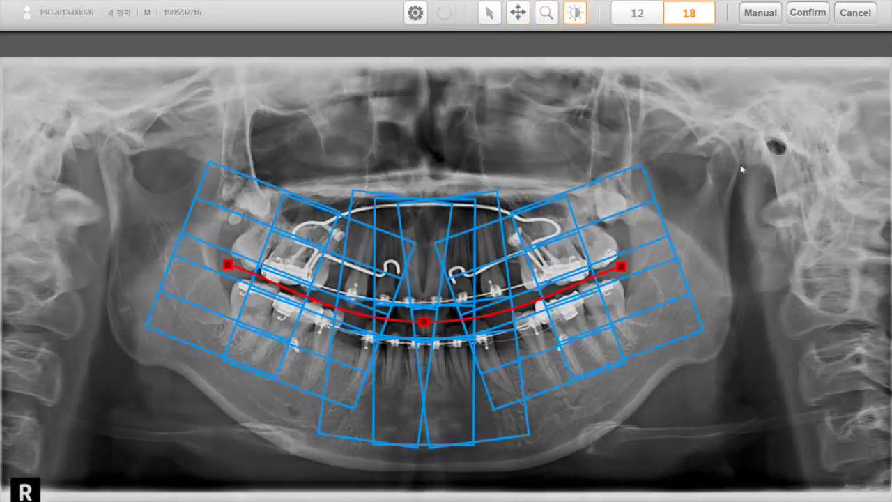
click(635, 14)
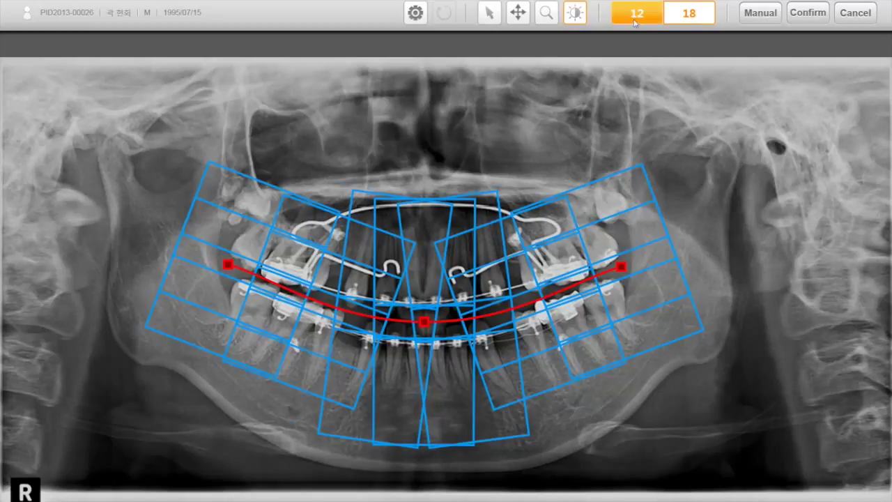
click(756, 15)
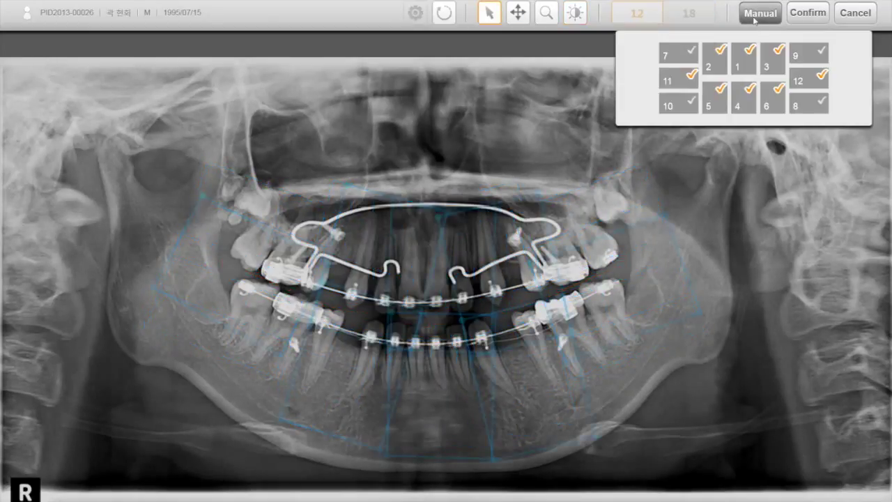
Move and rotate the tooth 11 frame, then preview and save the extracted FMX images.
click(692, 78)
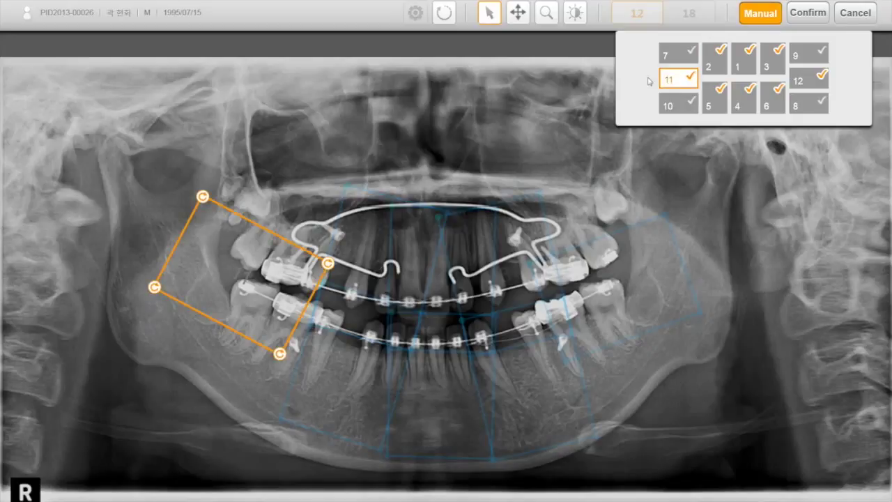
mouse_move(194, 223)
mouse_down()
mouse_move(197, 237)
mouse_move(197, 220)
mouse_up()
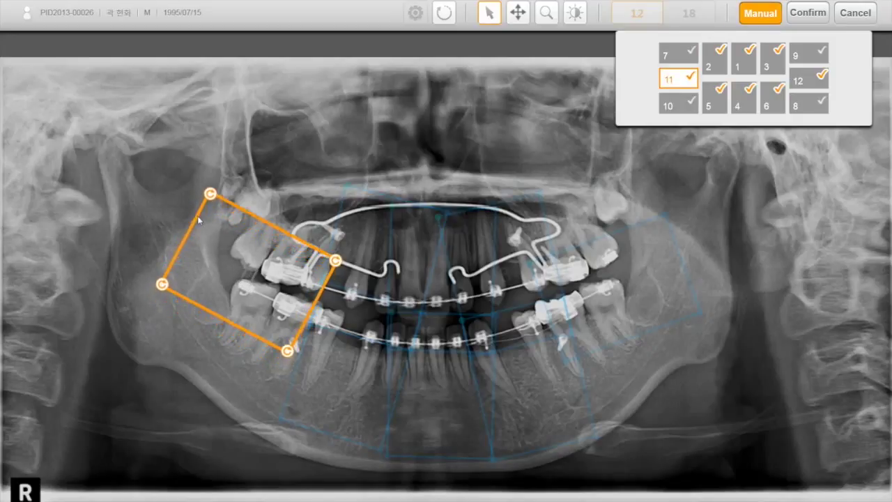
mouse_move(160, 283)
mouse_down()
mouse_move(161, 261)
mouse_move(166, 290)
mouse_move(160, 285)
mouse_move(158, 295)
mouse_up()
click(808, 21)
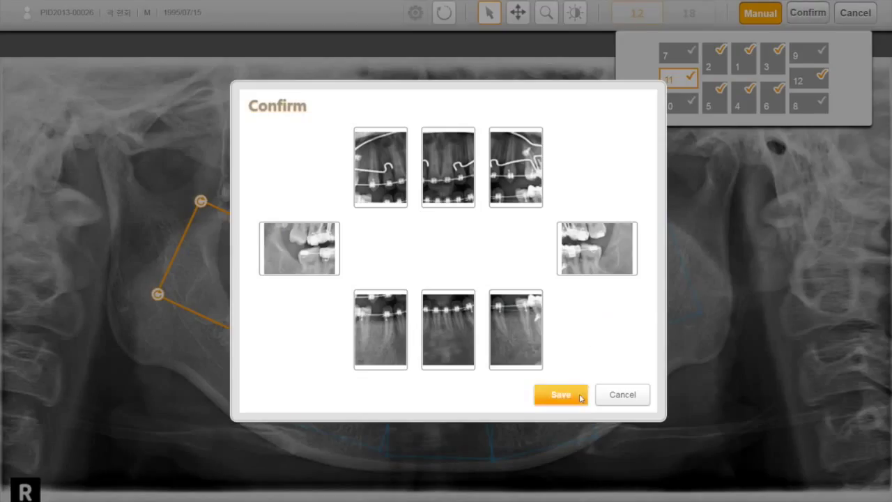
click(558, 395)
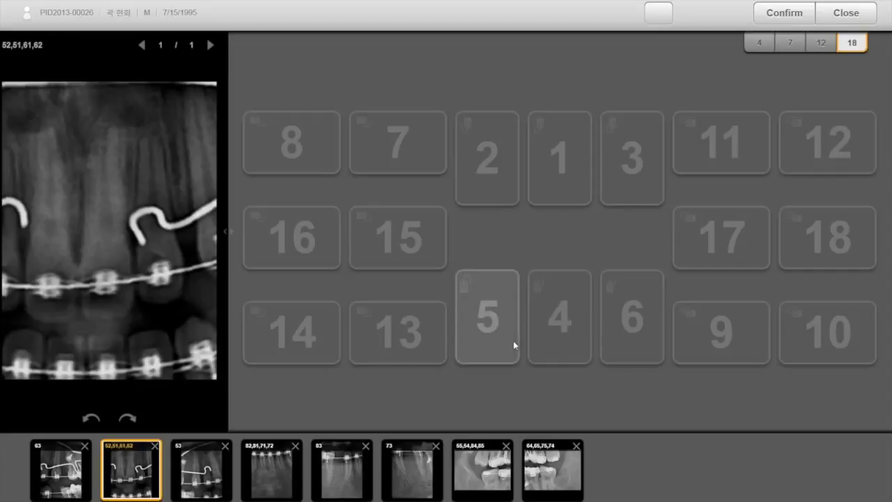
Rotate the 52,51,61,62 image clockwise and the 82,81,71,72 image counter-clockwise by a quarter turn.
click(127, 418)
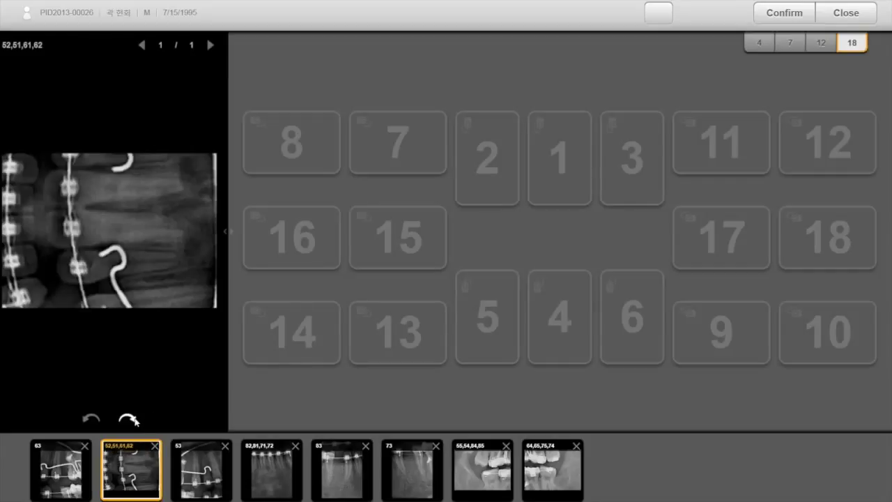
click(272, 474)
click(91, 418)
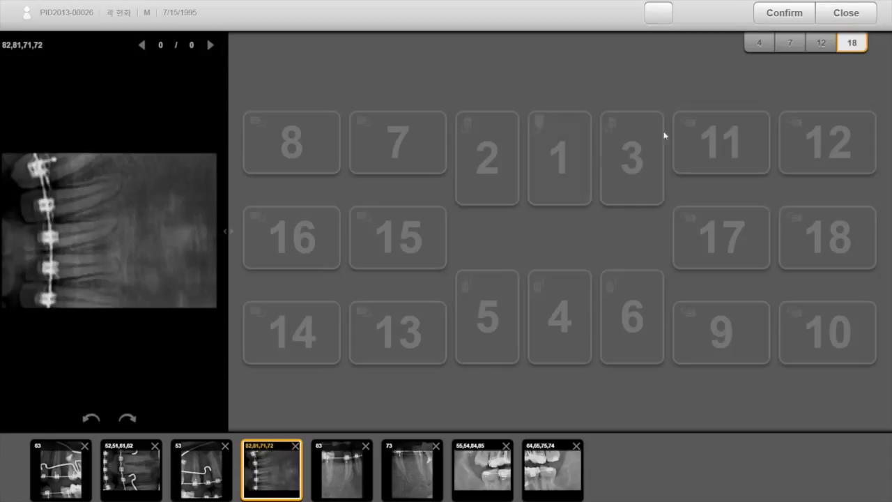
Accept the FMX arrangement, then select all intraoral images and delete them.
click(784, 13)
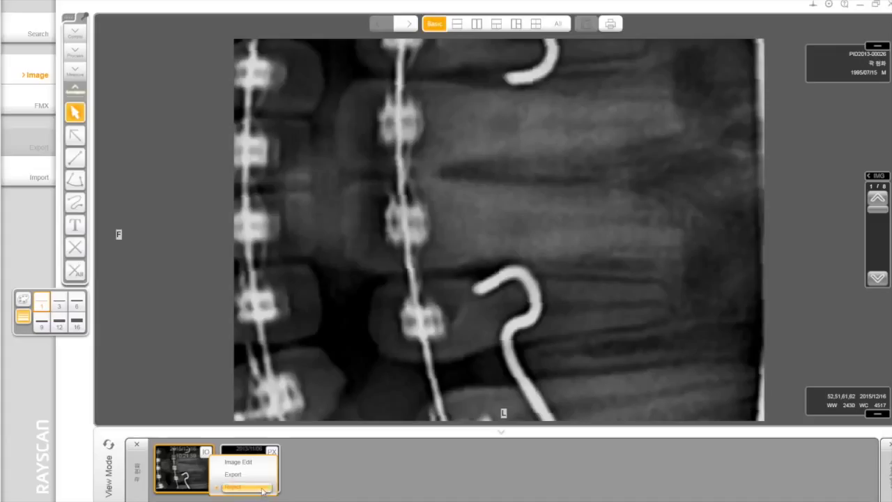
click(258, 488)
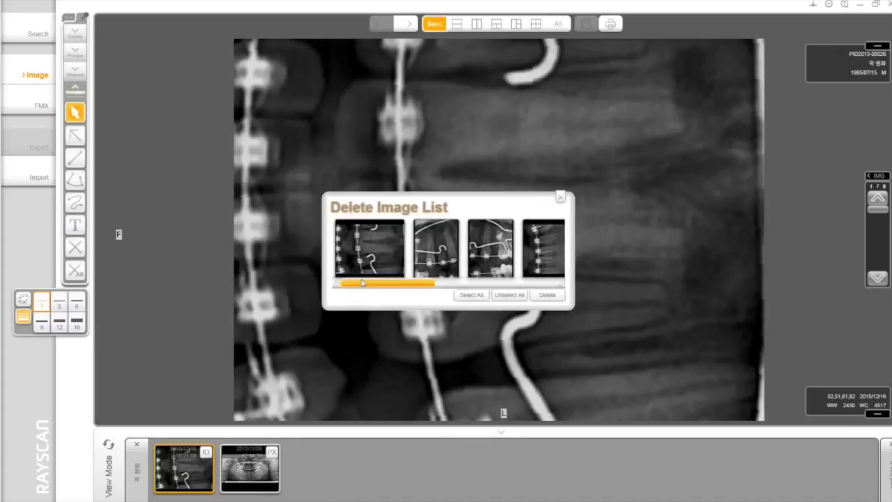
click(490, 252)
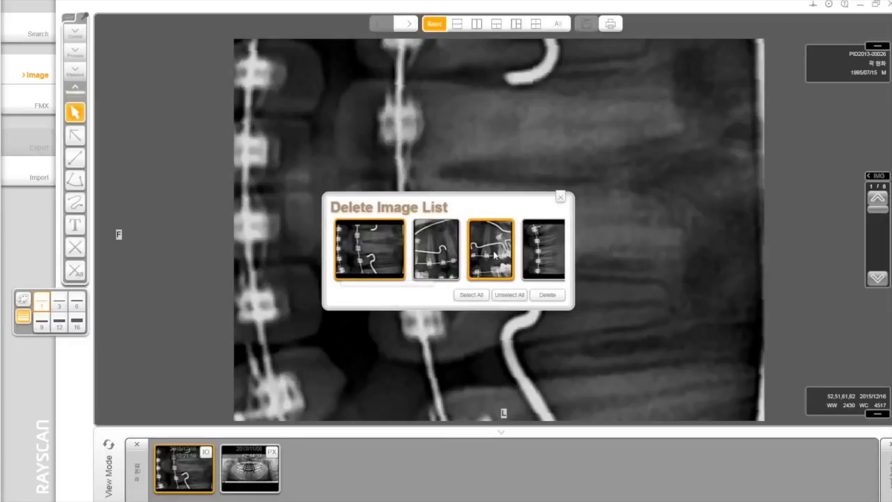
click(481, 297)
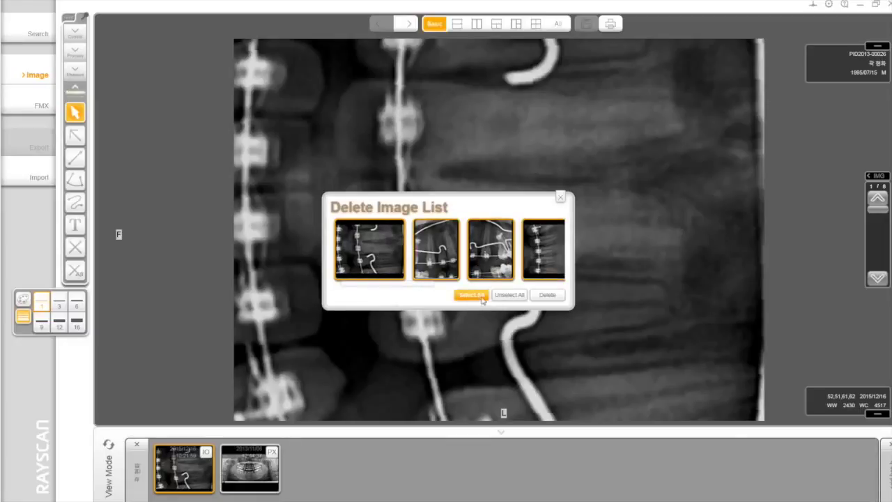
click(541, 296)
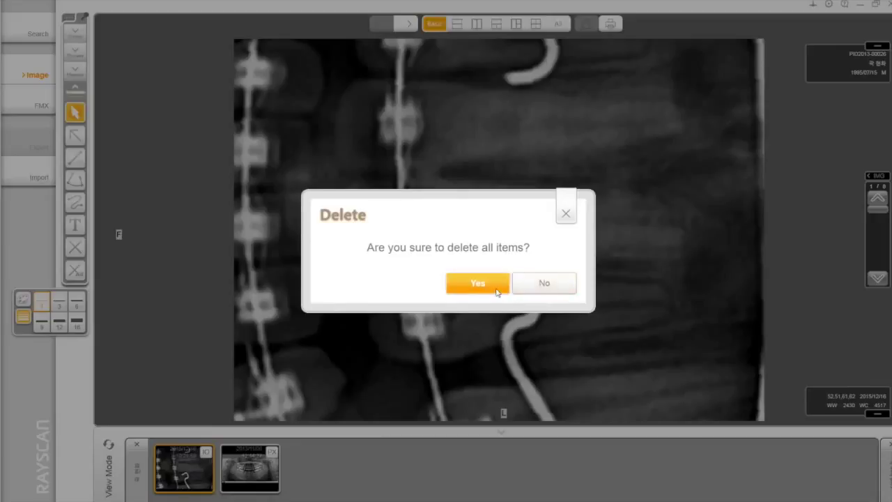
click(498, 290)
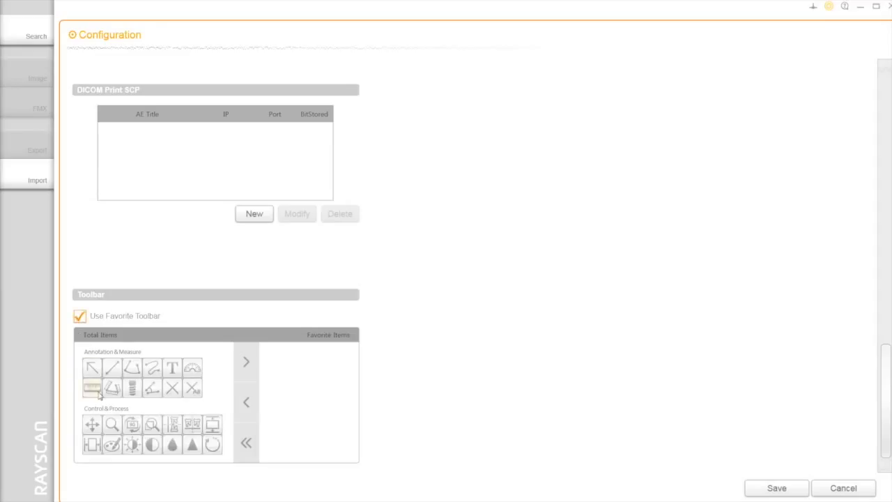
Add the ruler, curve and rotate tools to the favourite toolbar.
click(92, 388)
click(251, 366)
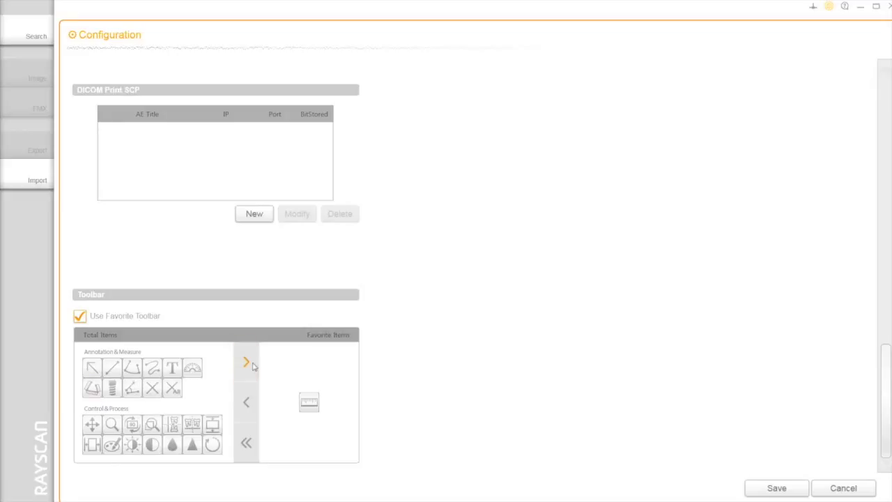
click(153, 368)
click(246, 365)
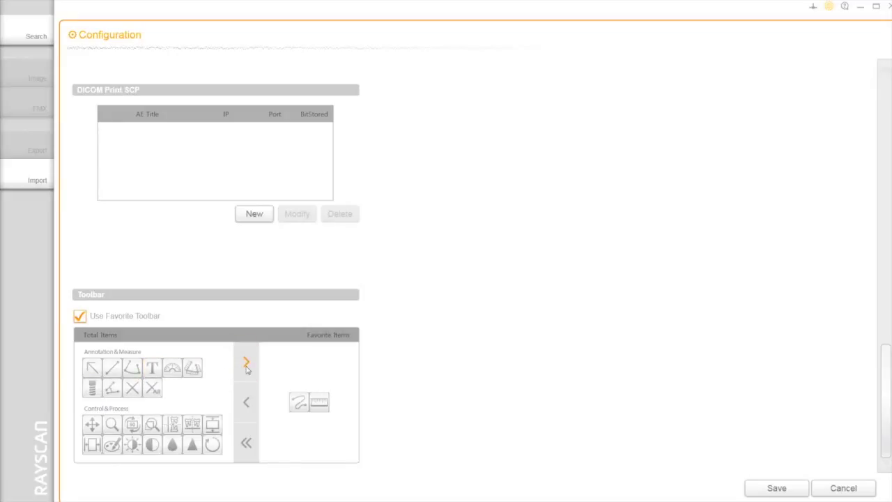
click(132, 424)
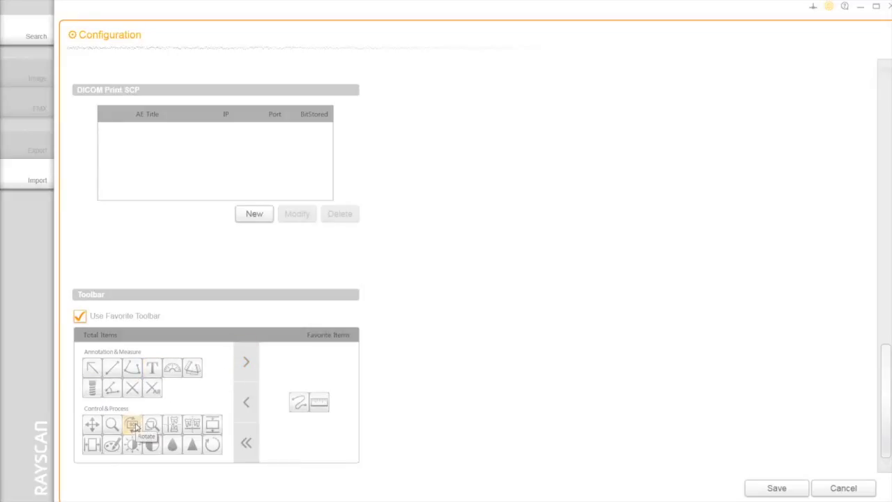
click(246, 362)
Remove the rotate tool, clear all favourites, and save the configuration.
click(288, 404)
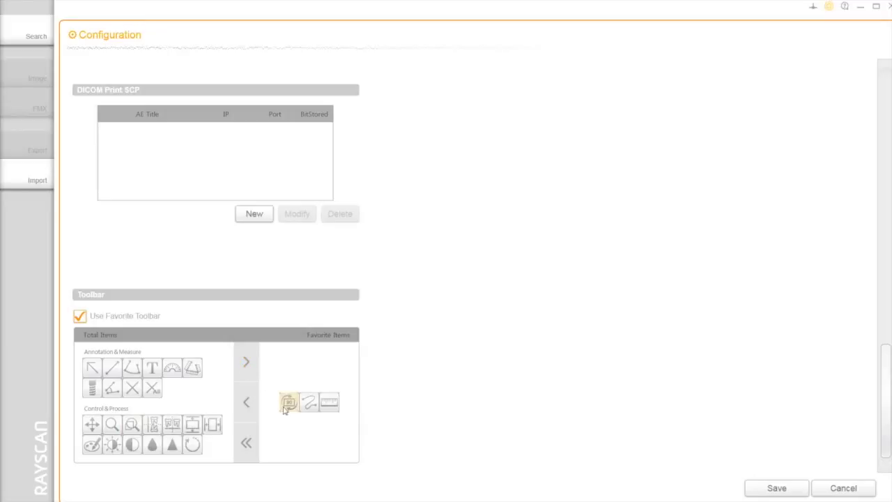
click(247, 405)
click(247, 444)
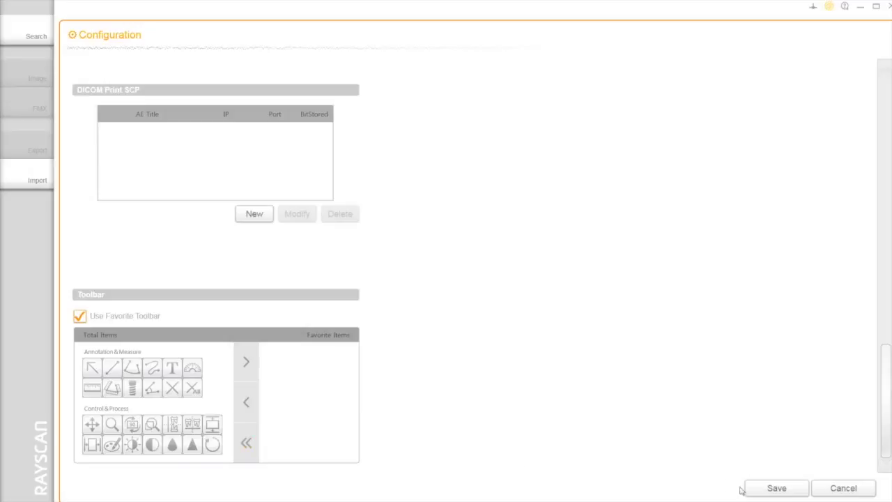
click(775, 489)
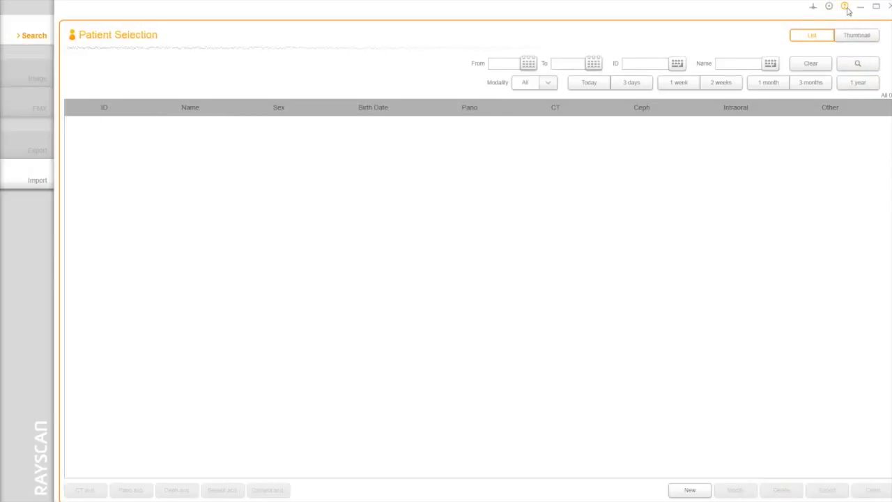
Check the version info, list all 25 patients, and switch between Thumbnail and List views.
click(845, 6)
click(853, 65)
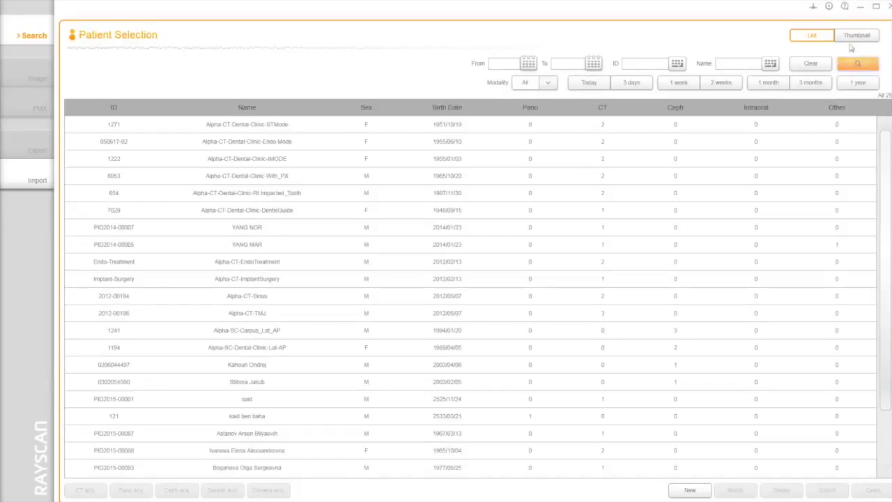
click(851, 40)
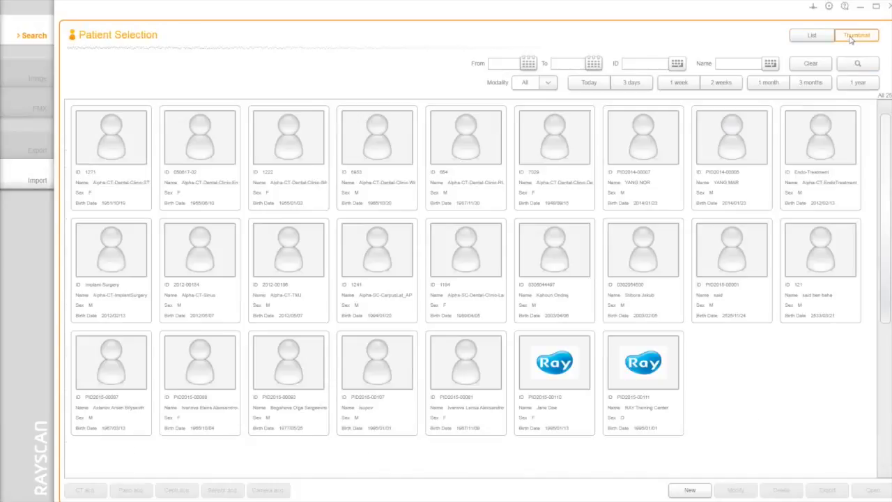
click(820, 39)
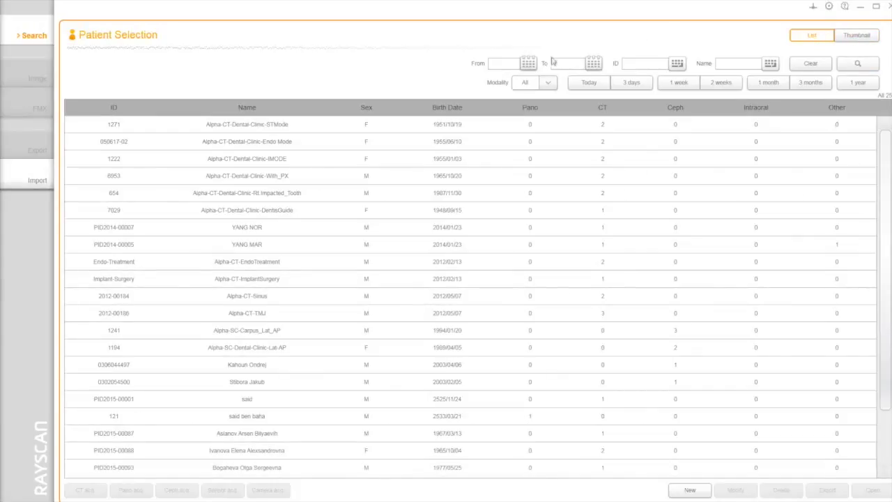
Try the From/To calendars, ID keypad and name search, then clear all search filters.
click(528, 64)
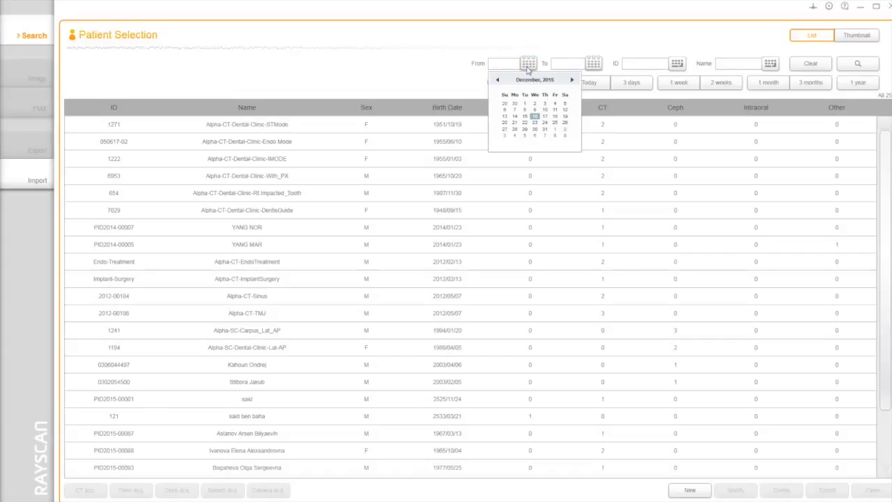
click(596, 65)
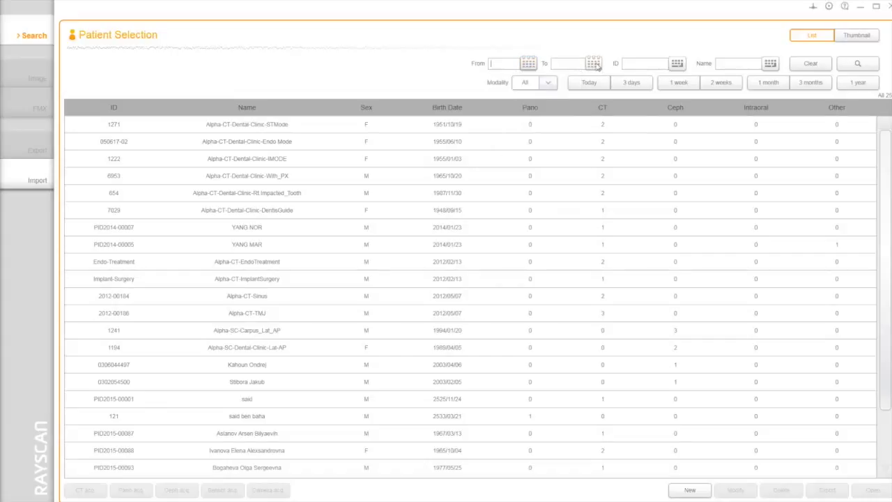
click(596, 65)
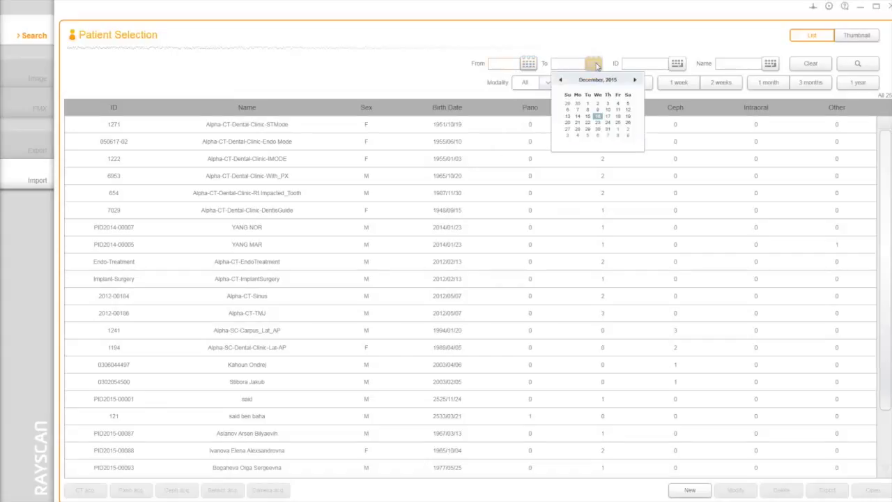
click(678, 65)
click(678, 65)
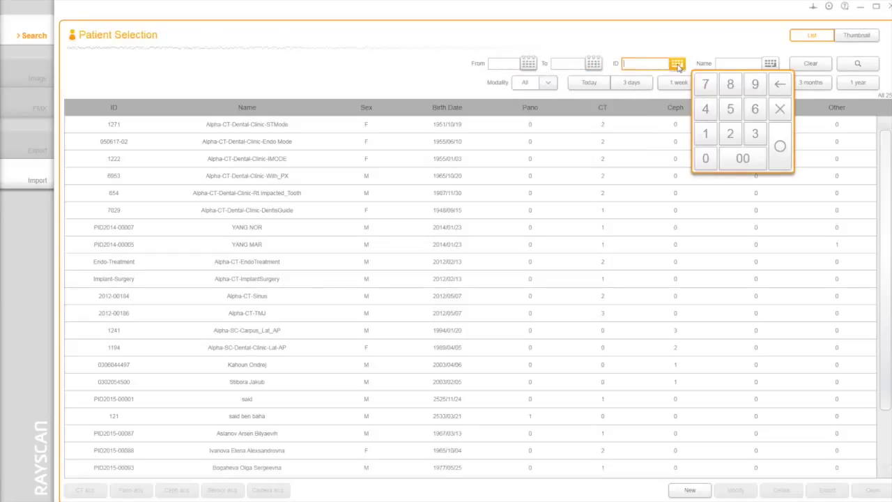
click(726, 63)
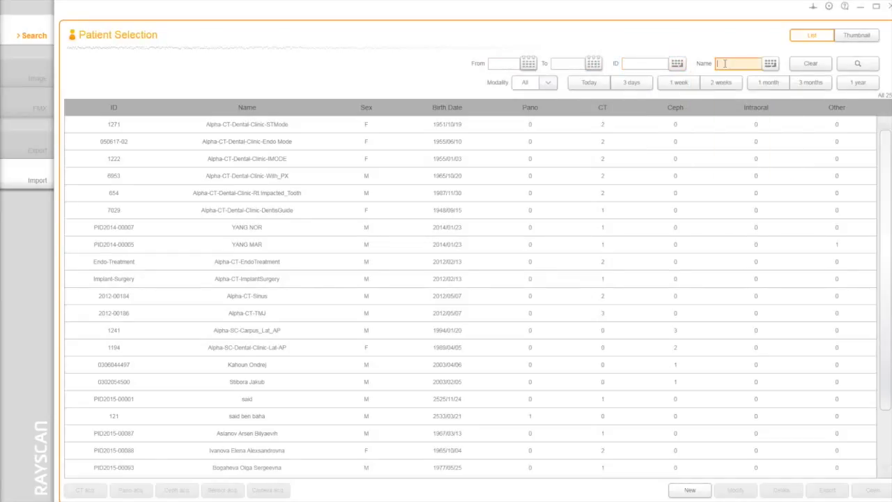
click(807, 65)
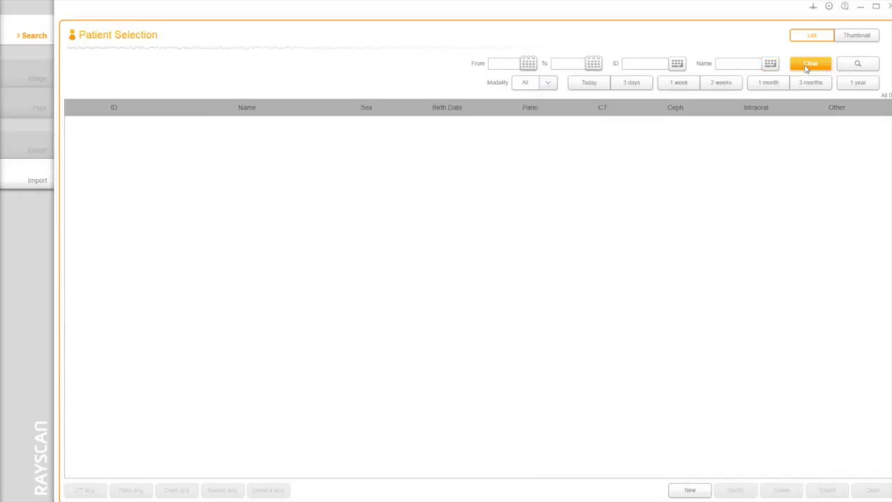
click(549, 83)
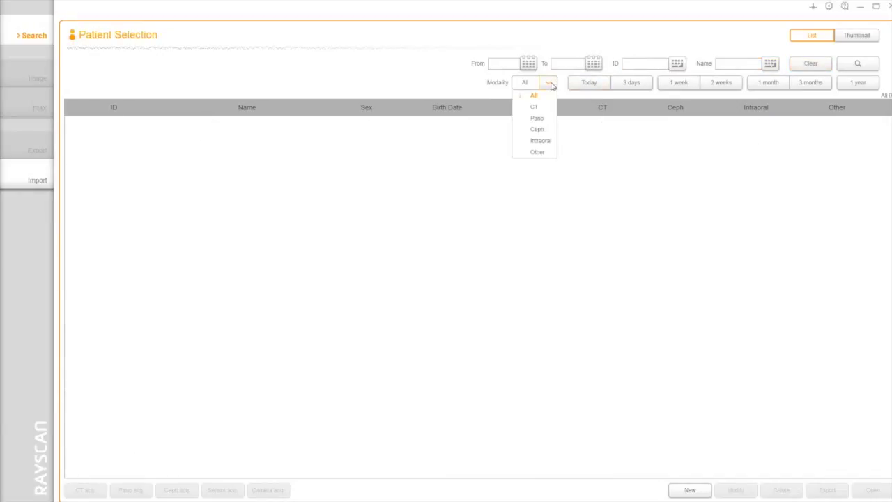
click(631, 82)
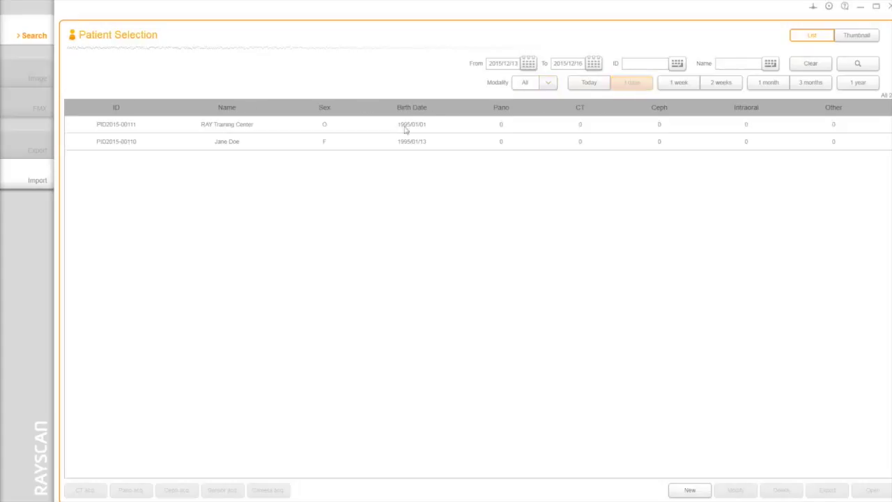
click(345, 146)
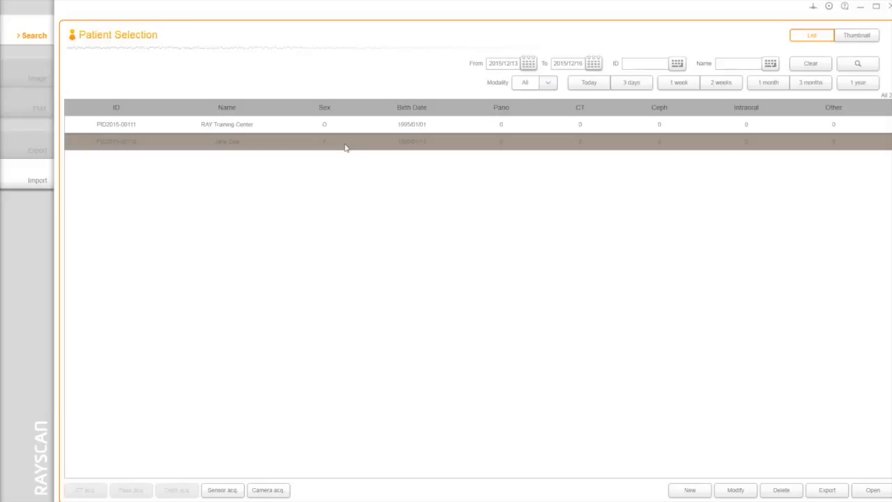
click(225, 493)
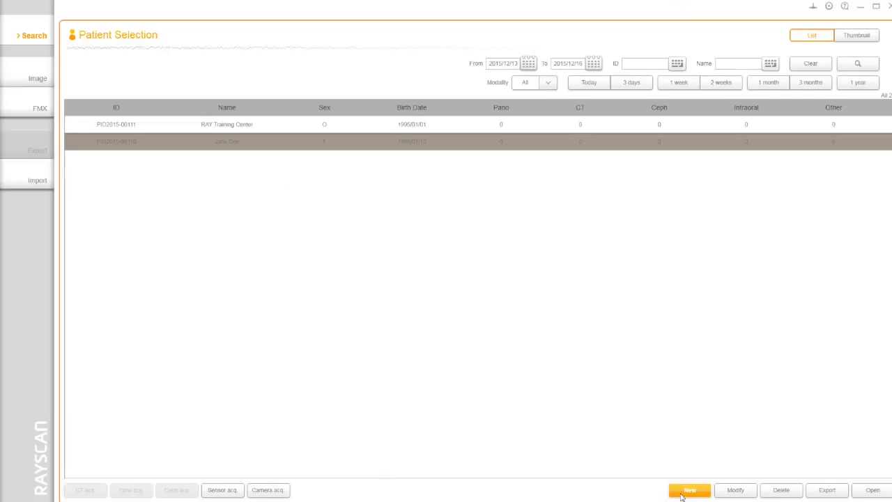
Fill a new patient form with an auto-generated ID, name 'New Patient' and birth date 1995/01/26.
click(683, 496)
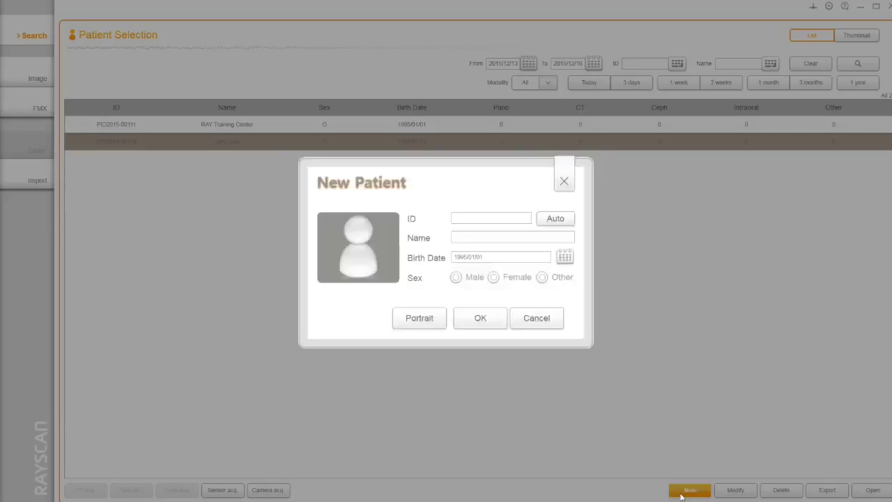
click(567, 223)
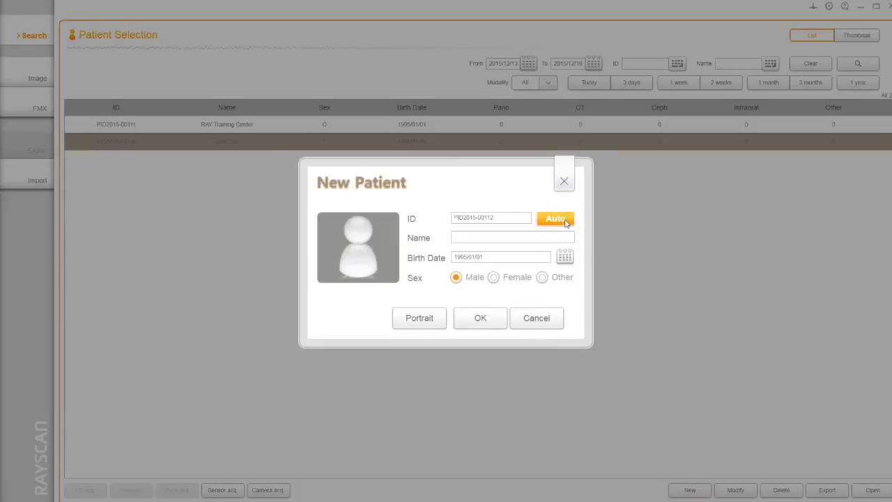
click(554, 237)
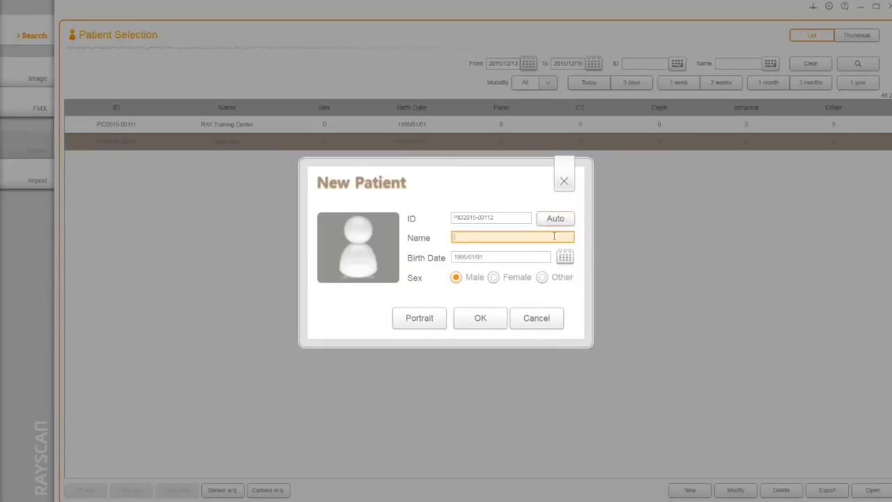
text(New Patient)
click(565, 257)
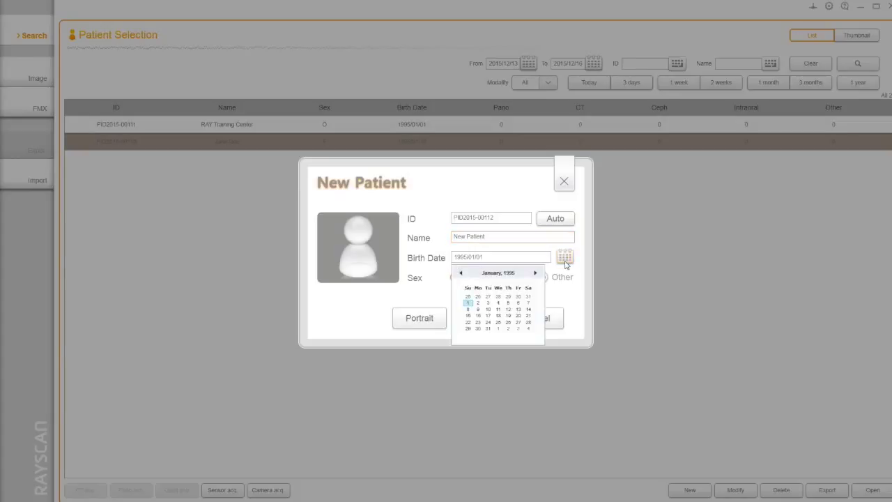
click(508, 323)
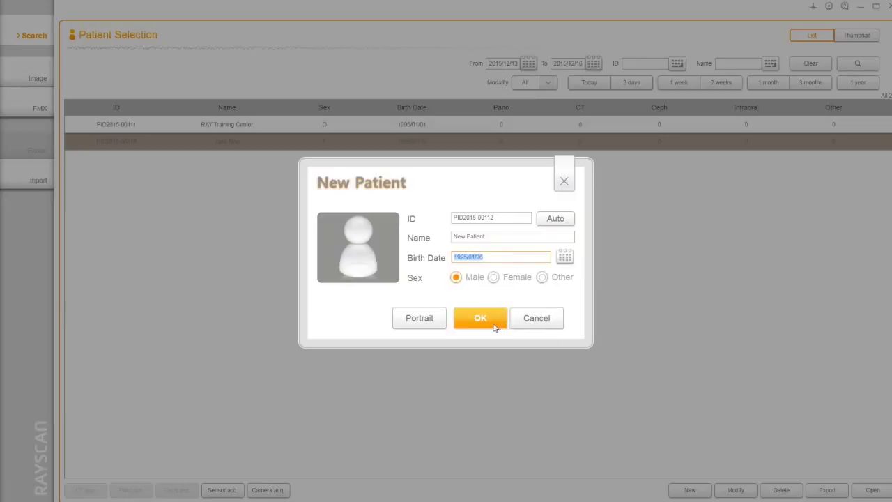
click(421, 319)
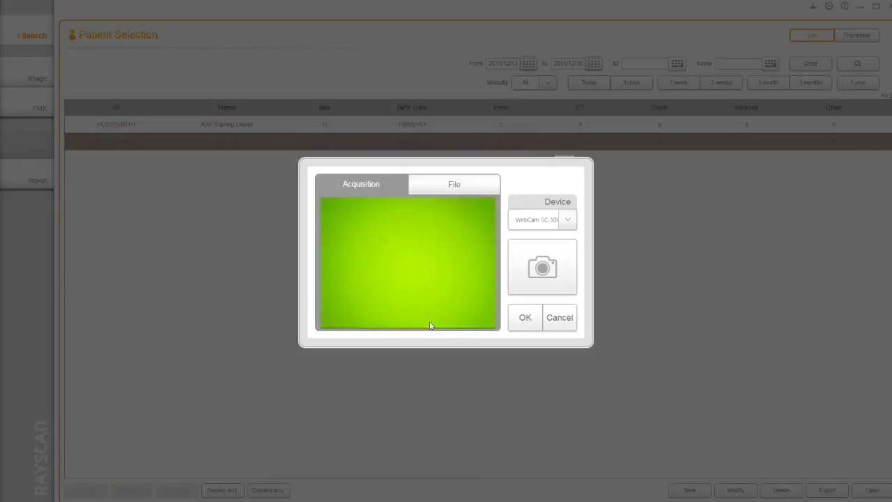
click(567, 222)
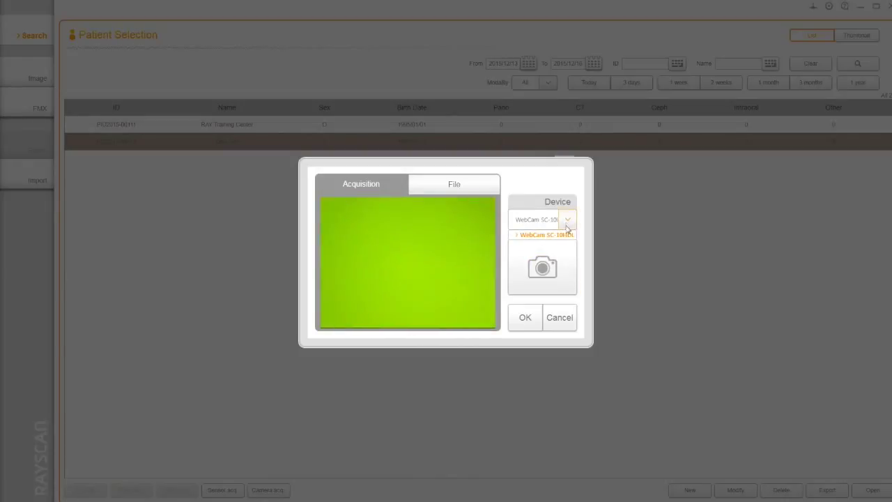
click(571, 220)
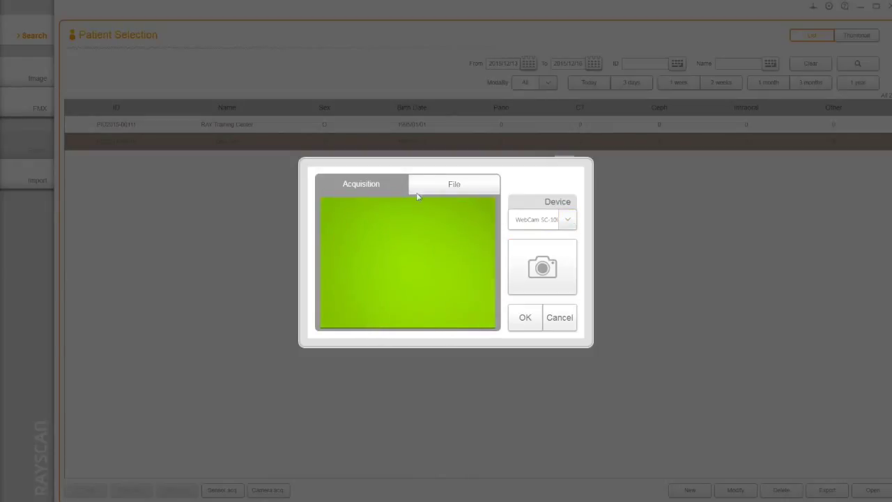
click(421, 188)
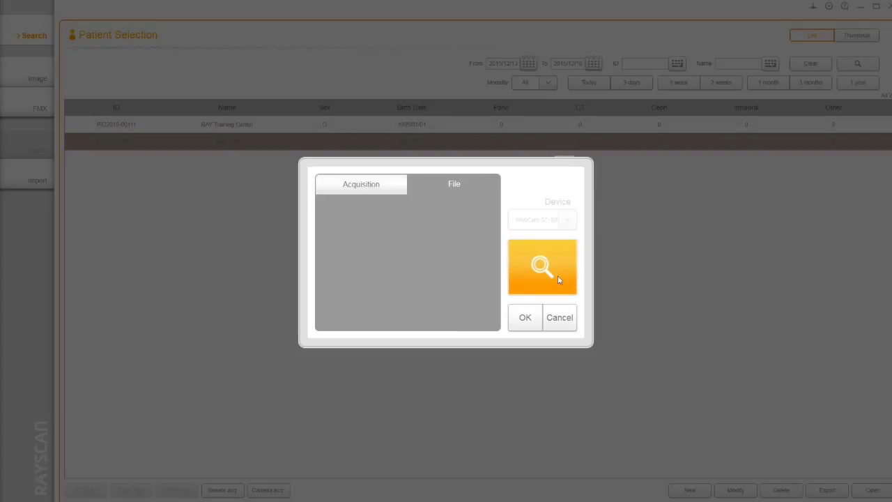
click(560, 317)
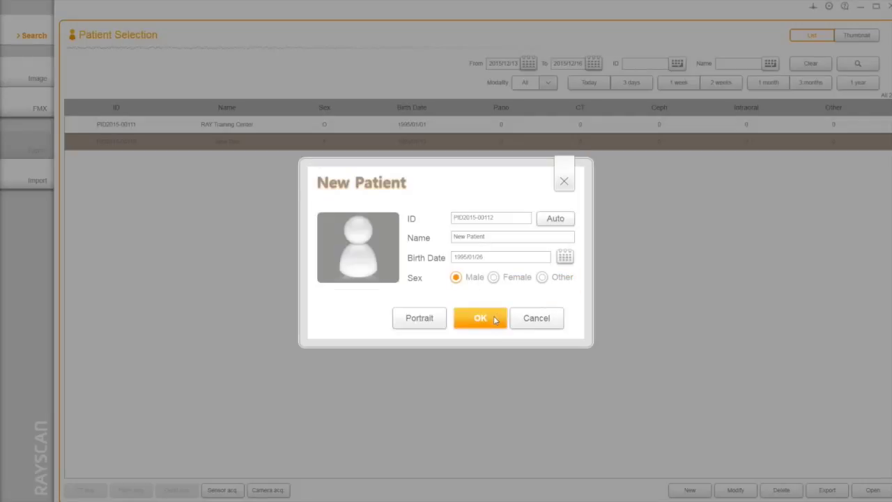
click(495, 319)
Change New Patient to female born 1995/01/07, save, then request and cancel its deletion.
click(739, 492)
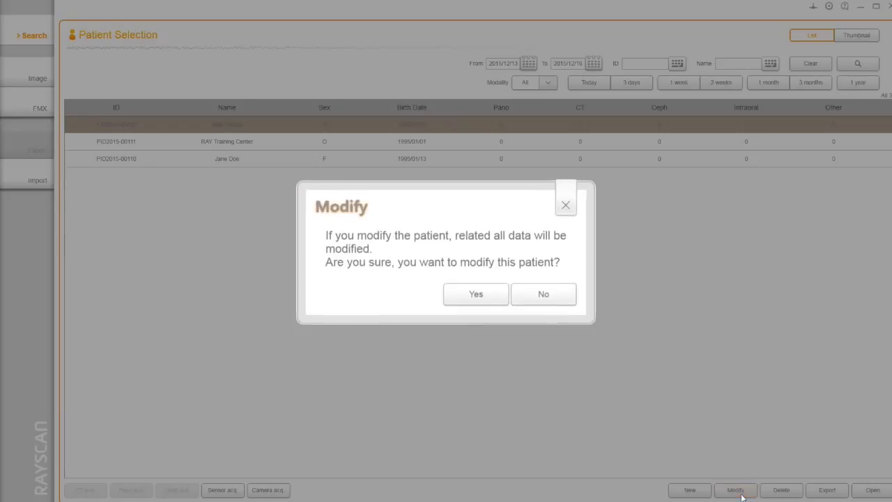
click(494, 301)
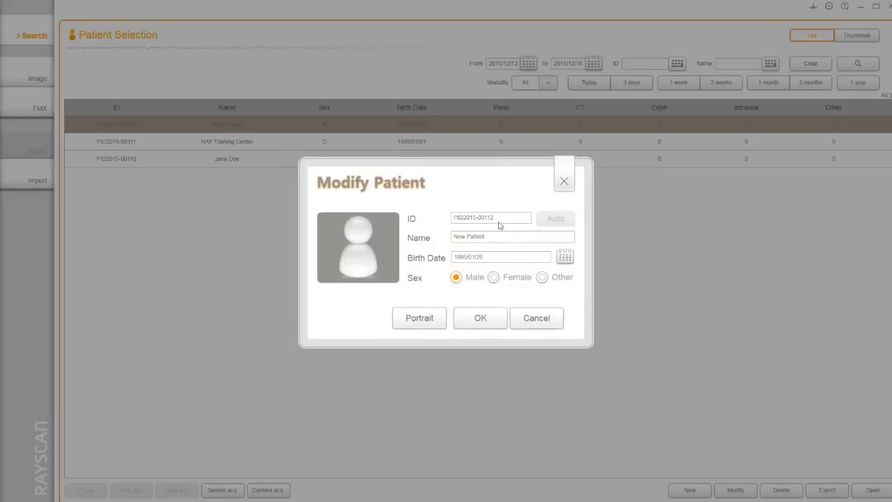
click(500, 238)
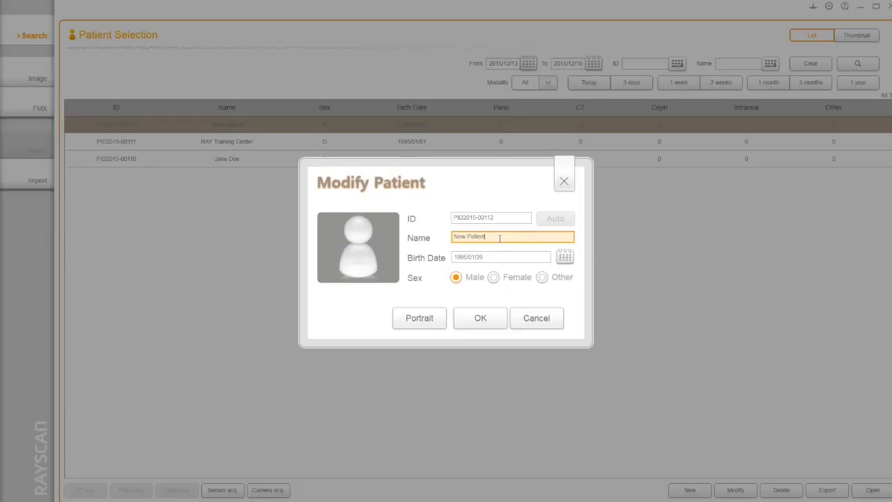
click(499, 258)
click(565, 257)
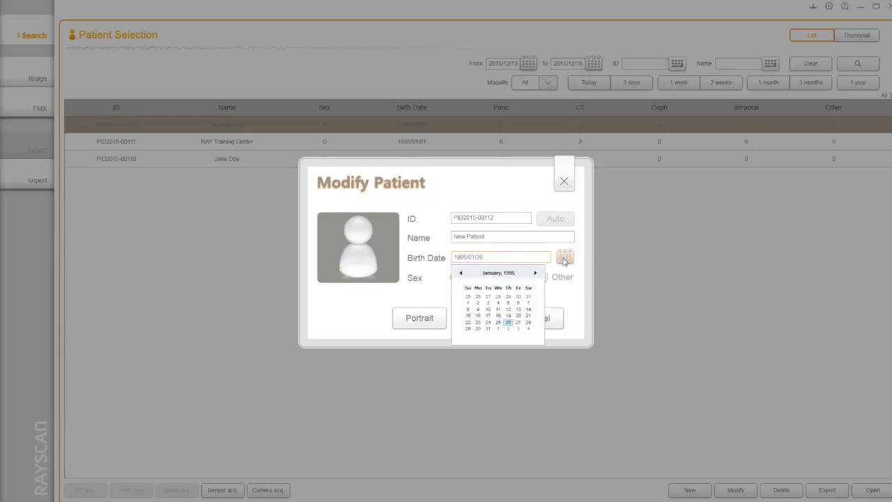
click(529, 305)
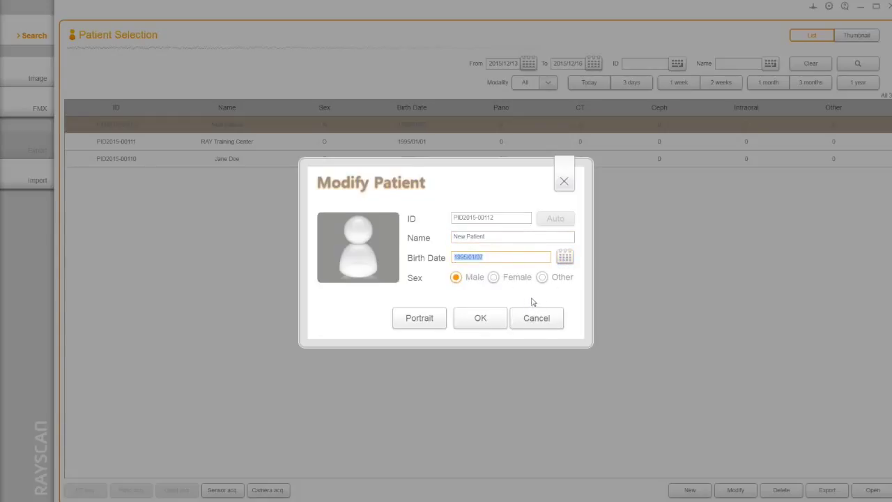
click(493, 277)
key(Return)
click(782, 490)
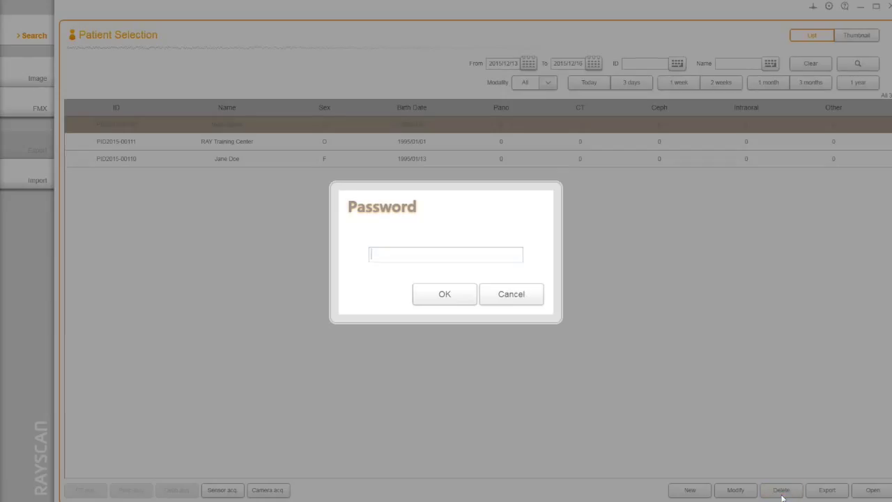
click(537, 301)
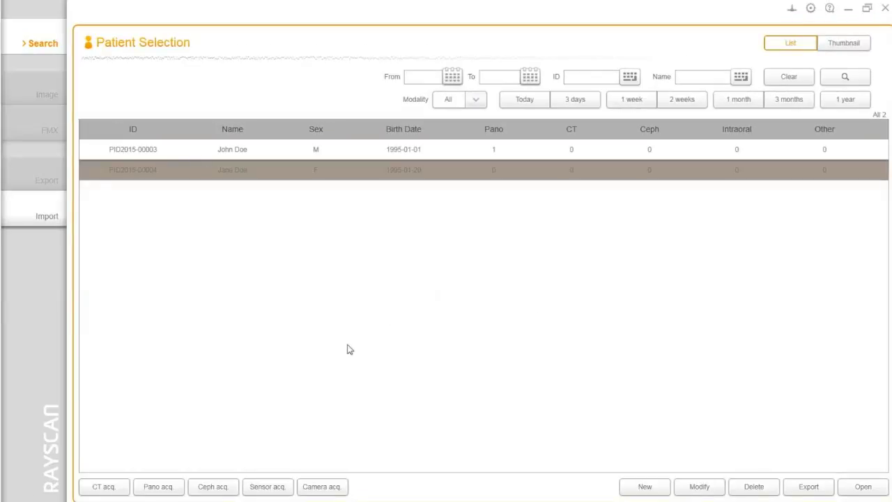
Open the patient's CT scan in the Image viewer and bring up the CT thumbnail's actions.
click(178, 489)
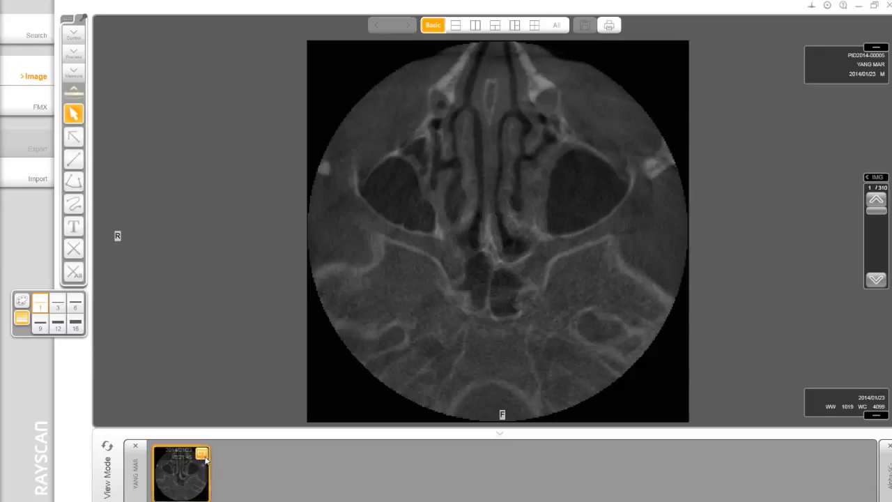
right_click(205, 459)
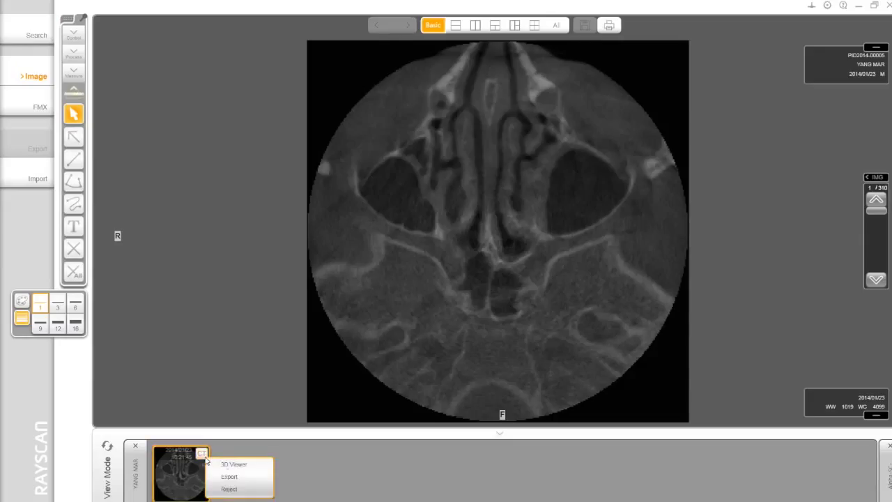
Load the CT into the 3D viewer, accepting the 310-image axial subseries under Normal options.
click(263, 466)
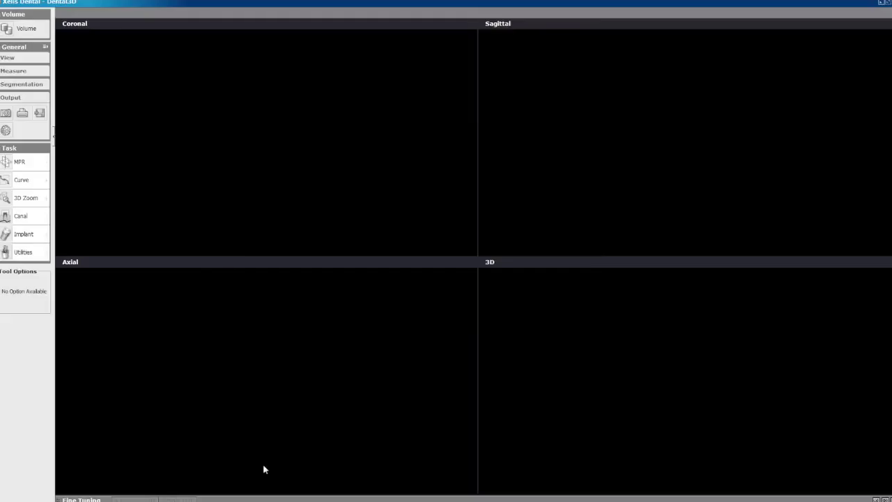
click(344, 320)
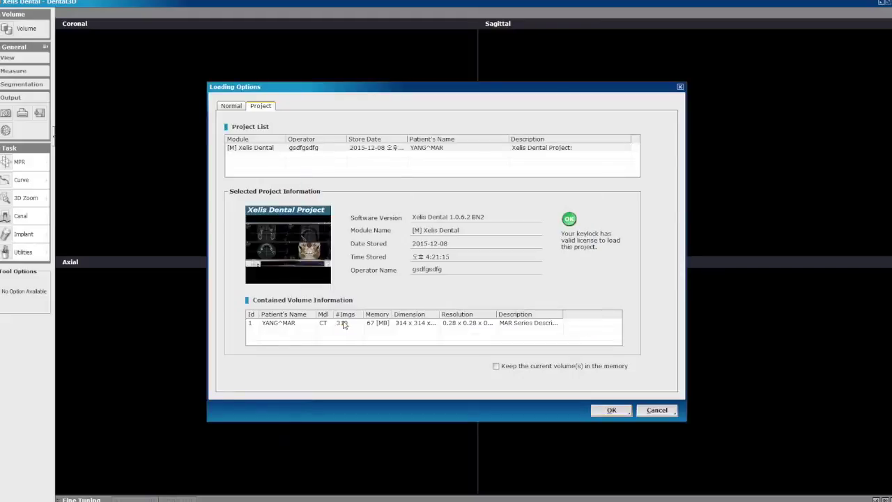
click(241, 109)
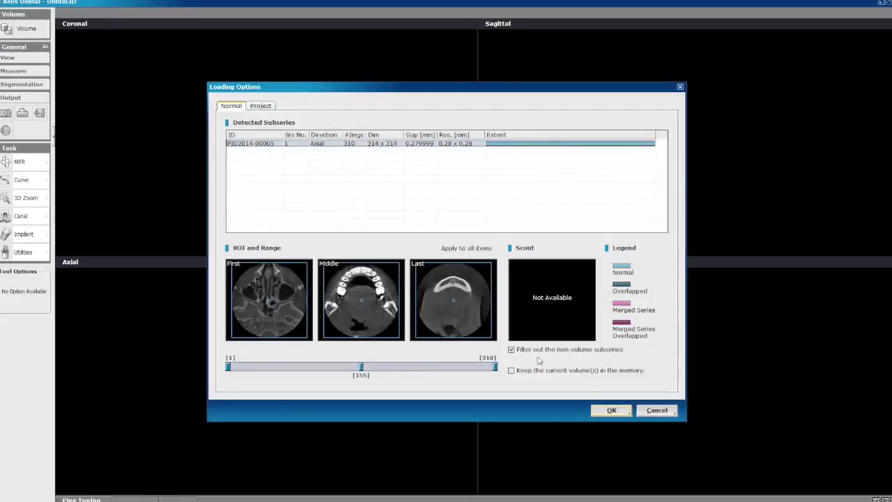
click(603, 415)
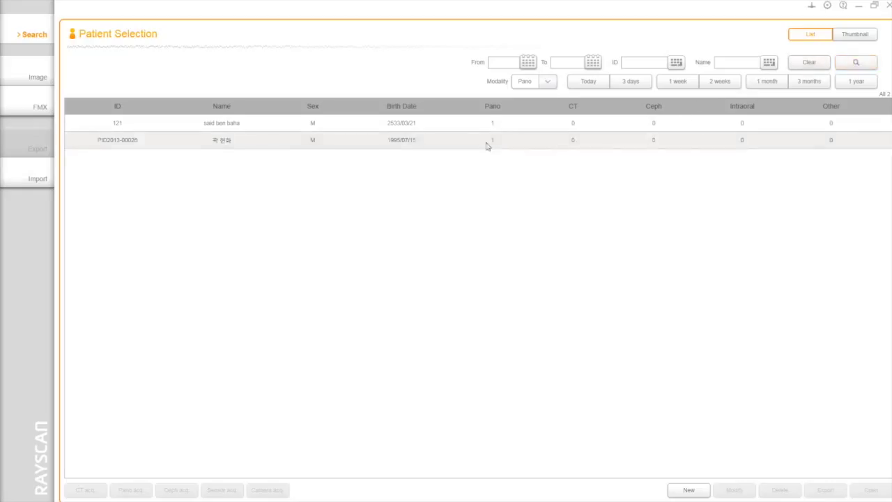
Open the second patient, keep the same patient for FMX, and start 3D sensor acquisition.
double_click(481, 146)
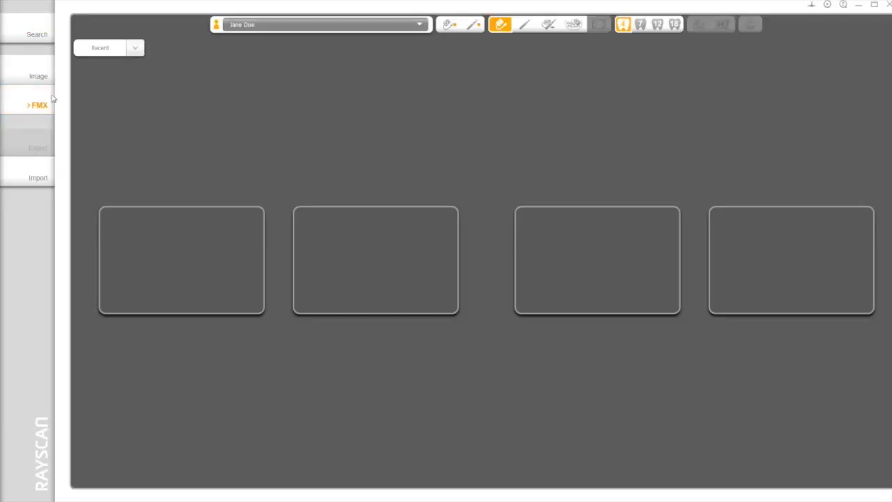
click(427, 27)
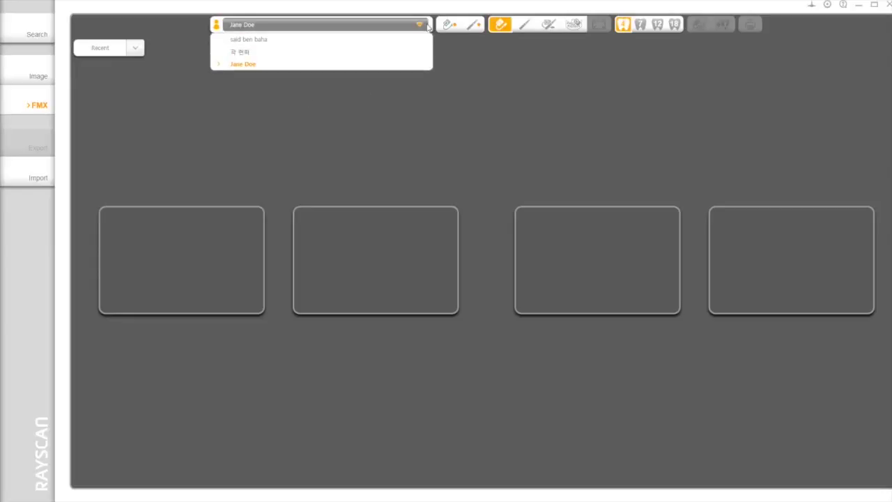
click(428, 27)
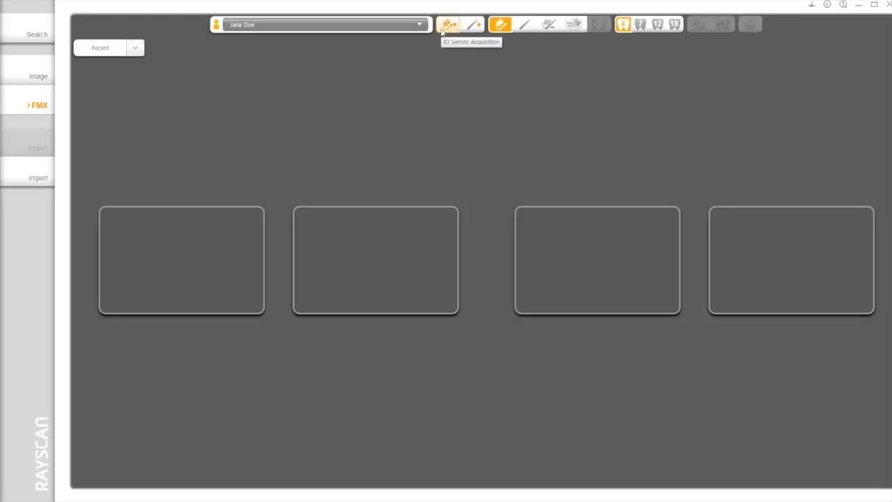
click(441, 28)
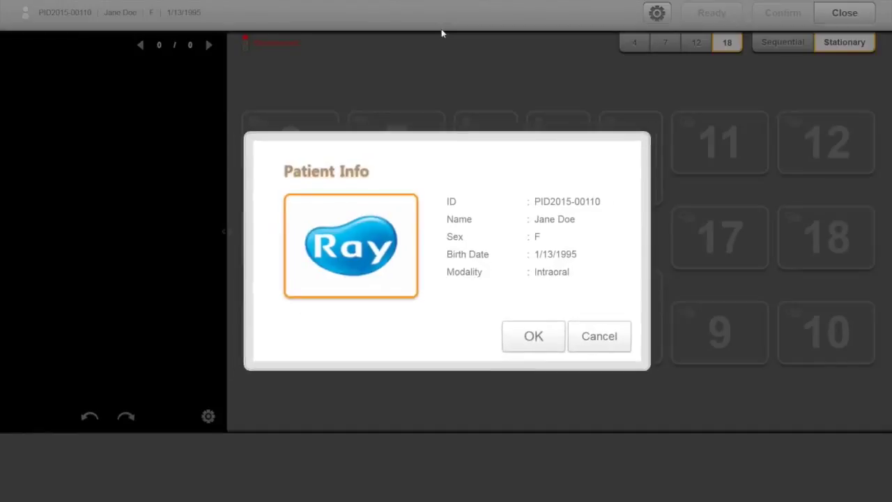
Confirm the patient's details in the Patient Info dialog.
click(531, 330)
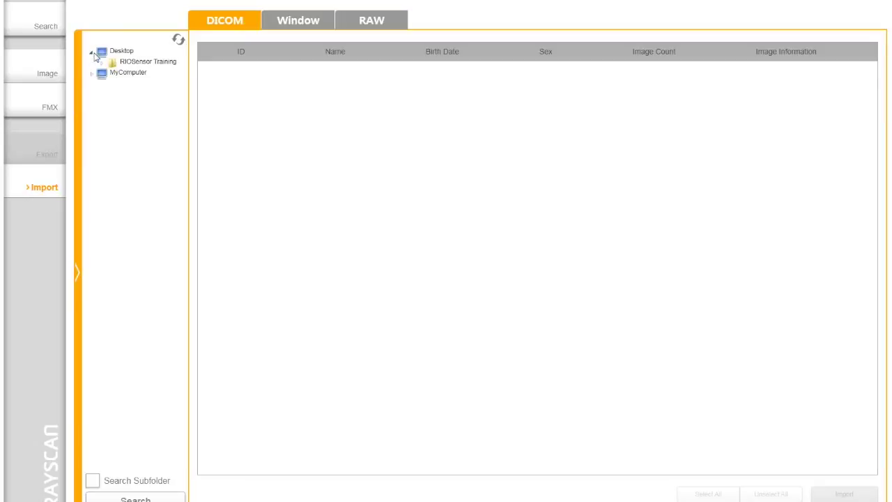
Import the DICOM study from RIOSensor Training > Test Patient, including subfolders, and open it.
click(102, 63)
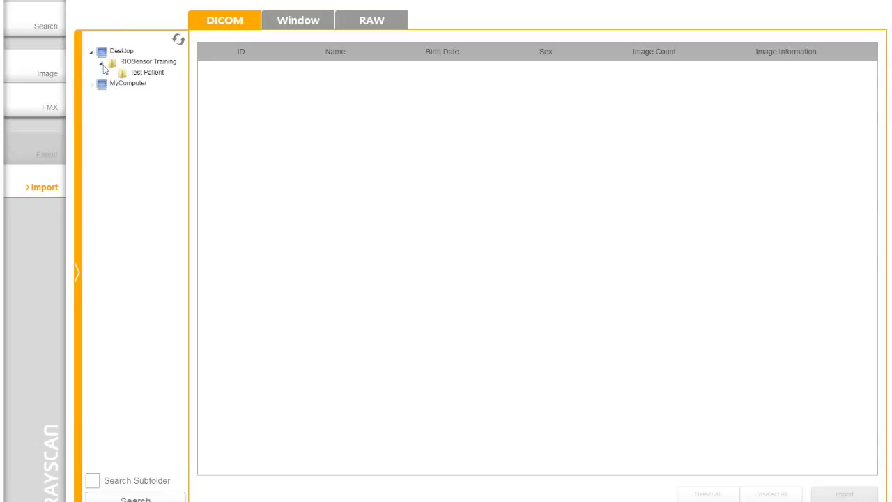
click(136, 75)
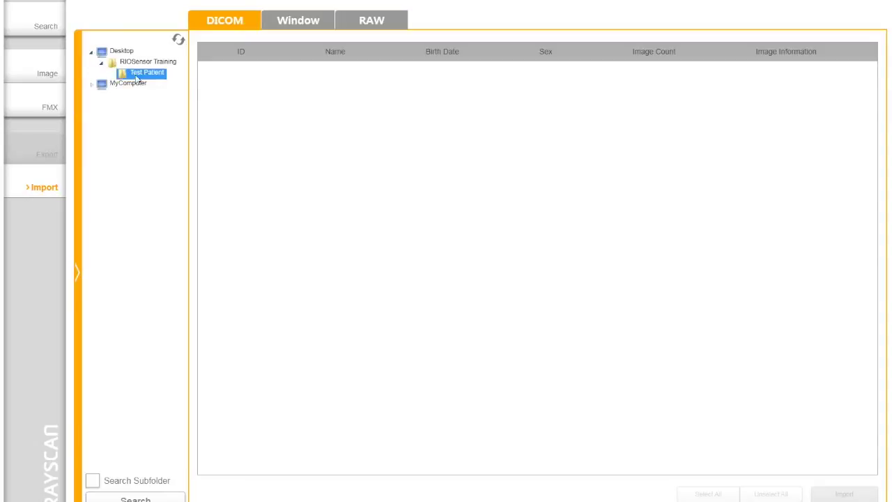
click(93, 481)
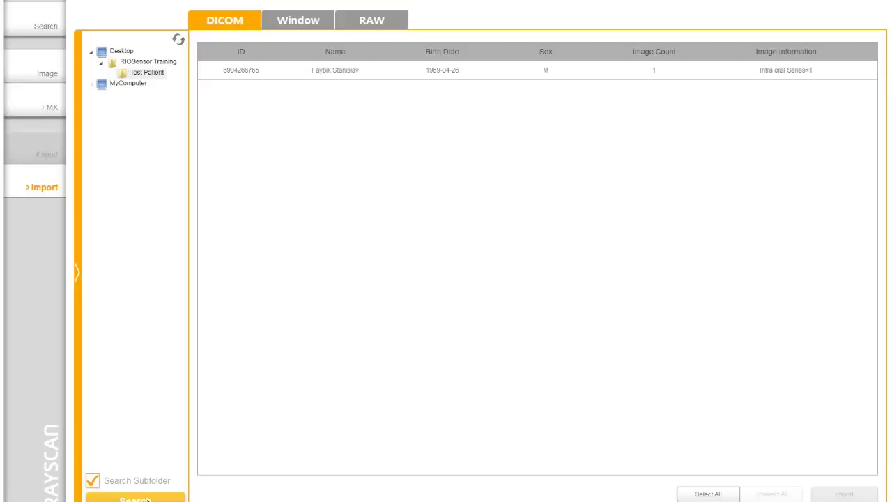
click(403, 72)
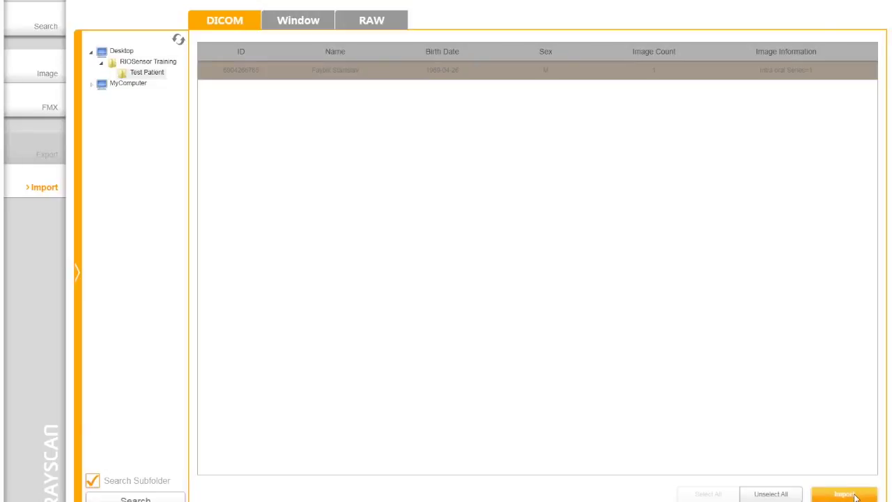
click(845, 494)
double_click(424, 128)
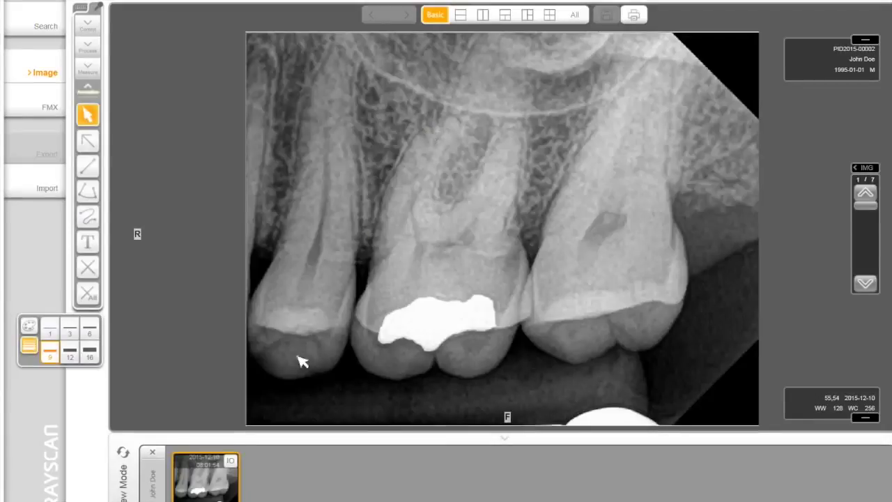
Add the intraoral series to the export list and select it there.
click(232, 463)
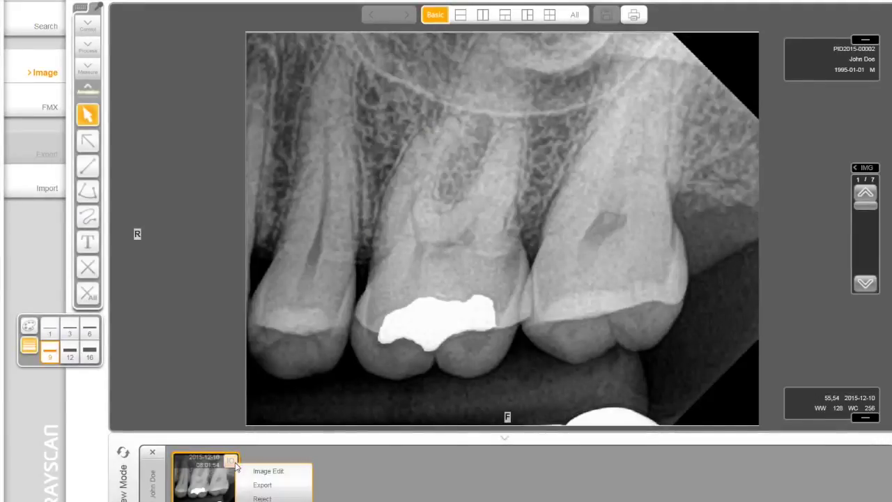
click(298, 488)
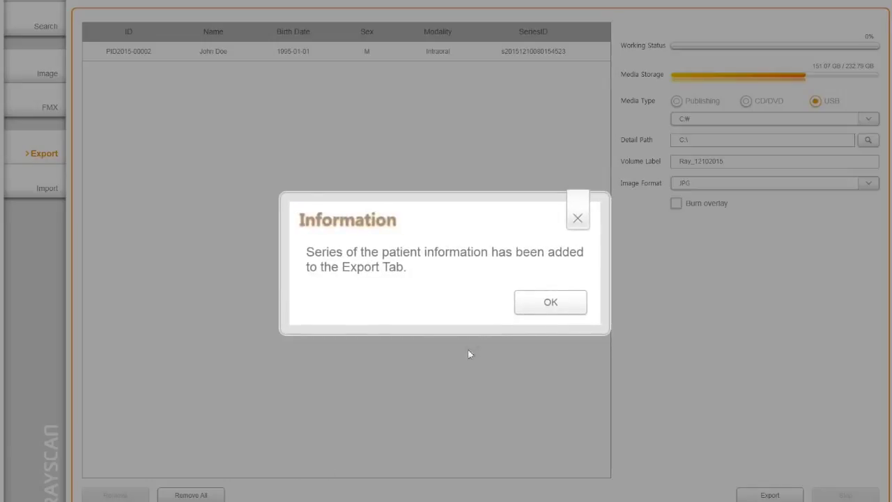
click(523, 312)
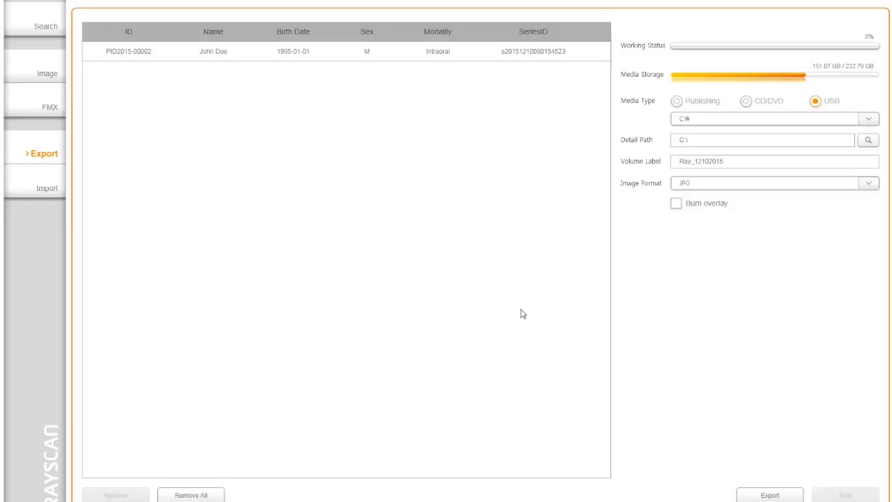
click(527, 55)
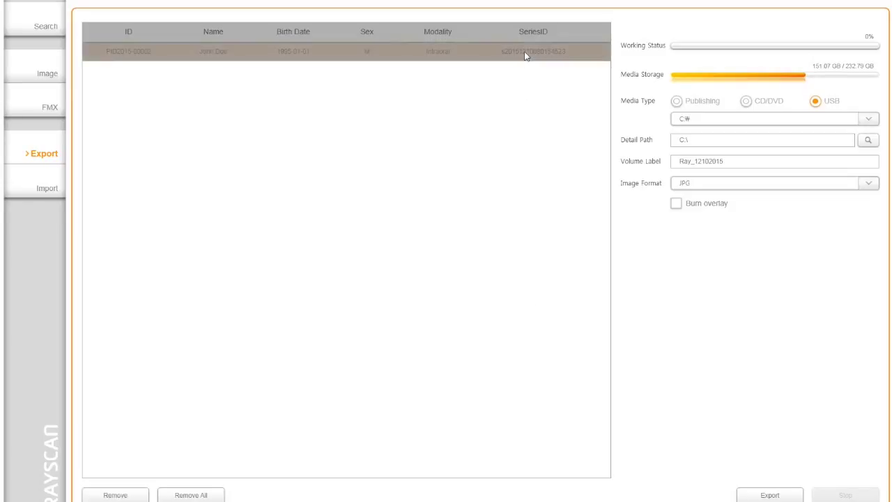
Set export media to USB, drive E:\ [USB DISK], and image format DICOM.
click(679, 102)
click(747, 105)
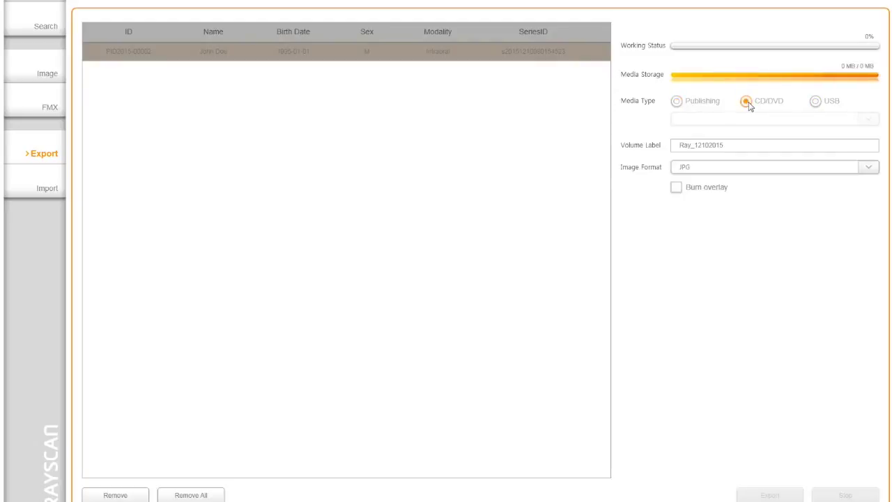
click(816, 103)
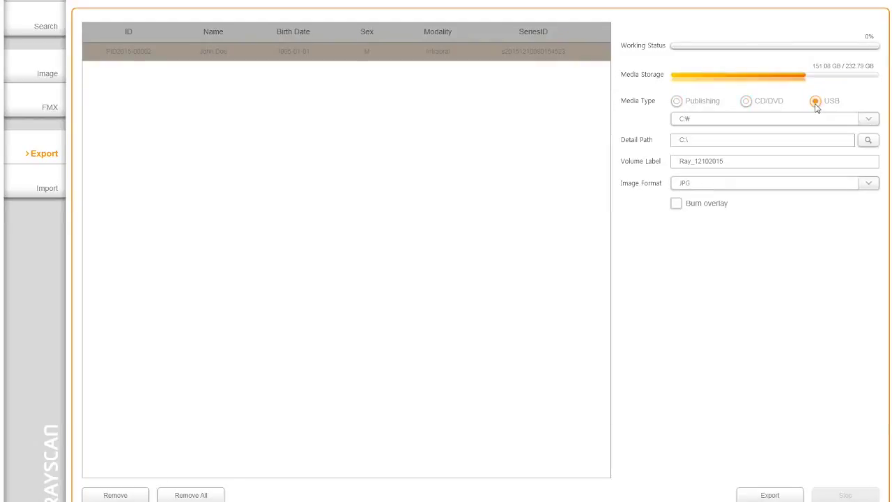
click(871, 123)
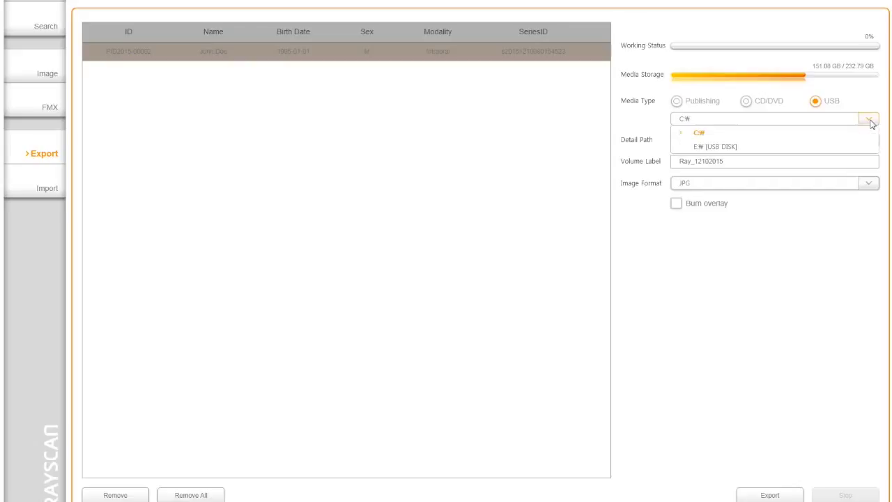
click(743, 149)
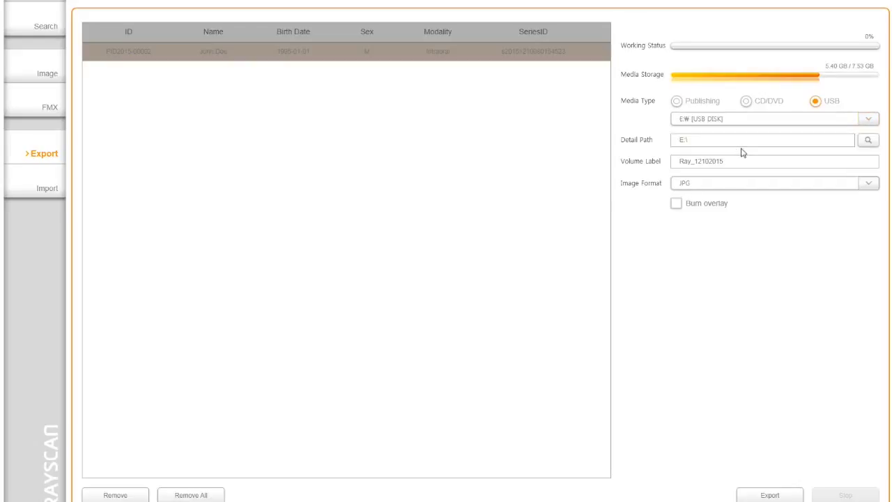
click(868, 183)
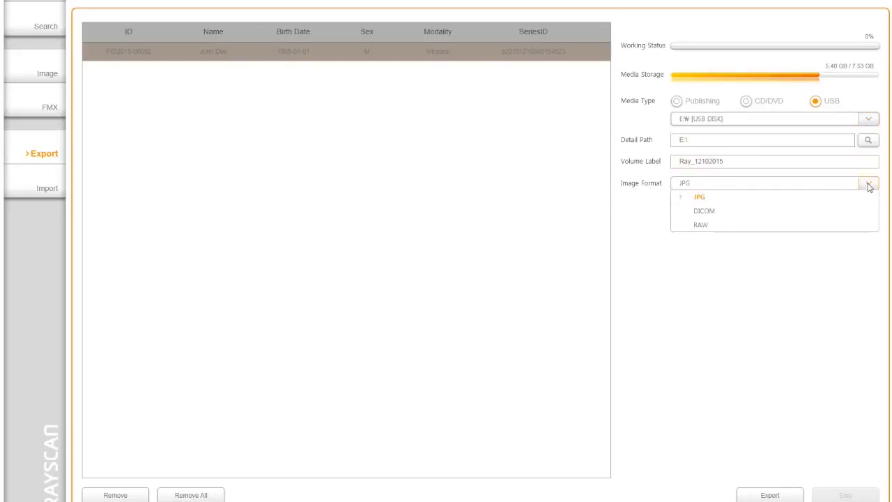
click(704, 210)
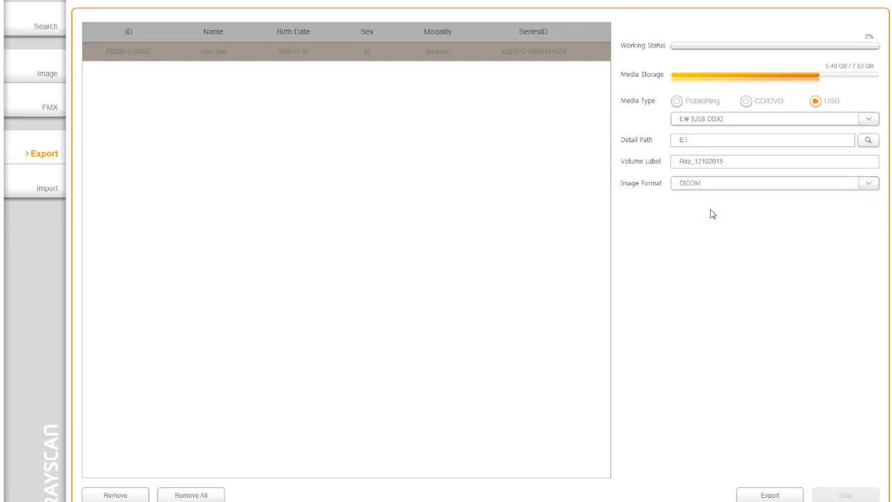